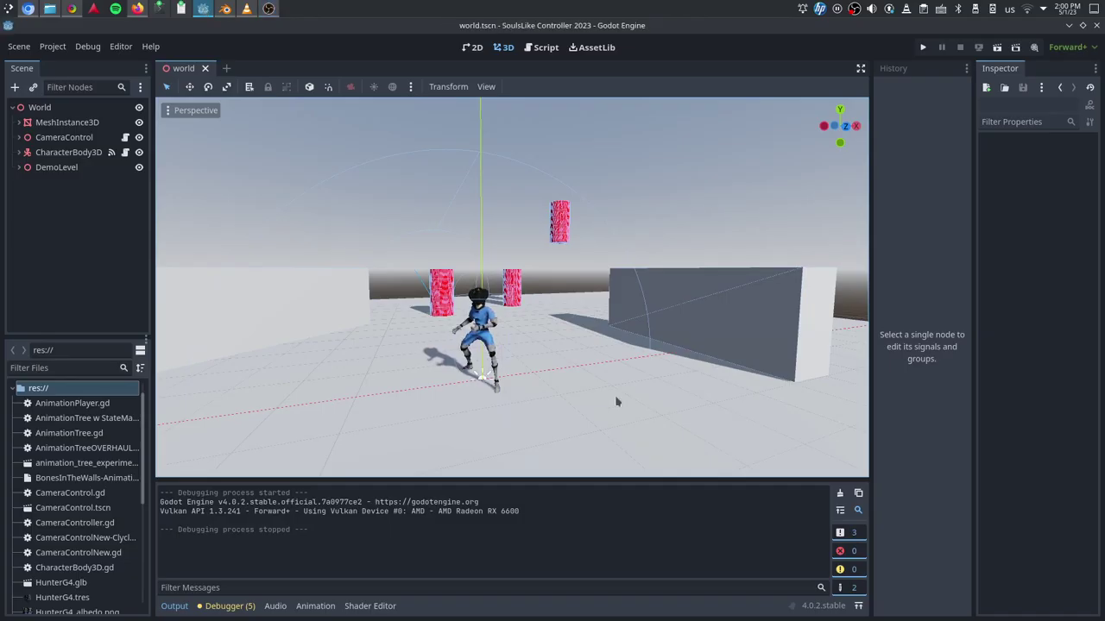
Orbit and zoom the editor view around the character before testing
scroll(590, 390, up, 3)
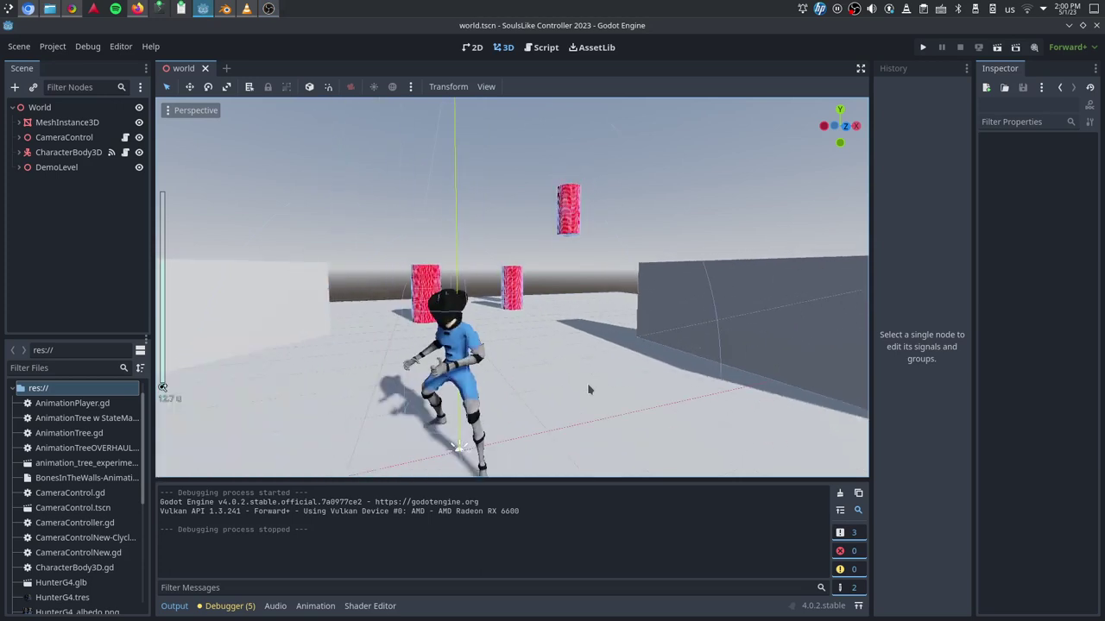
scroll(589, 390, down, 3)
drag(837, 125, 761, 177)
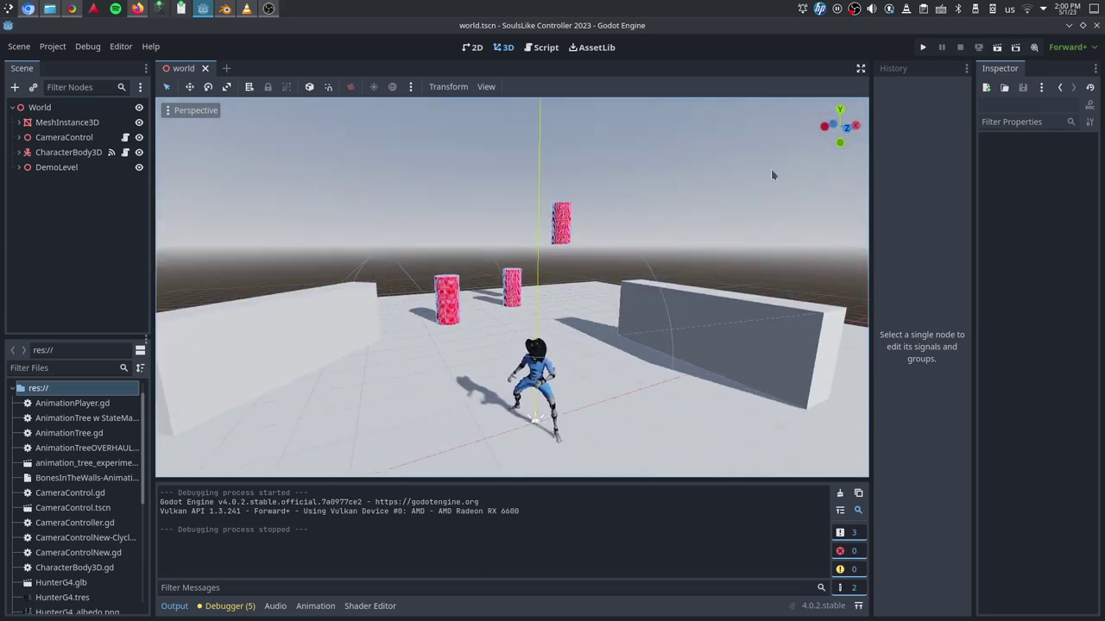
drag(858, 140, 834, 136)
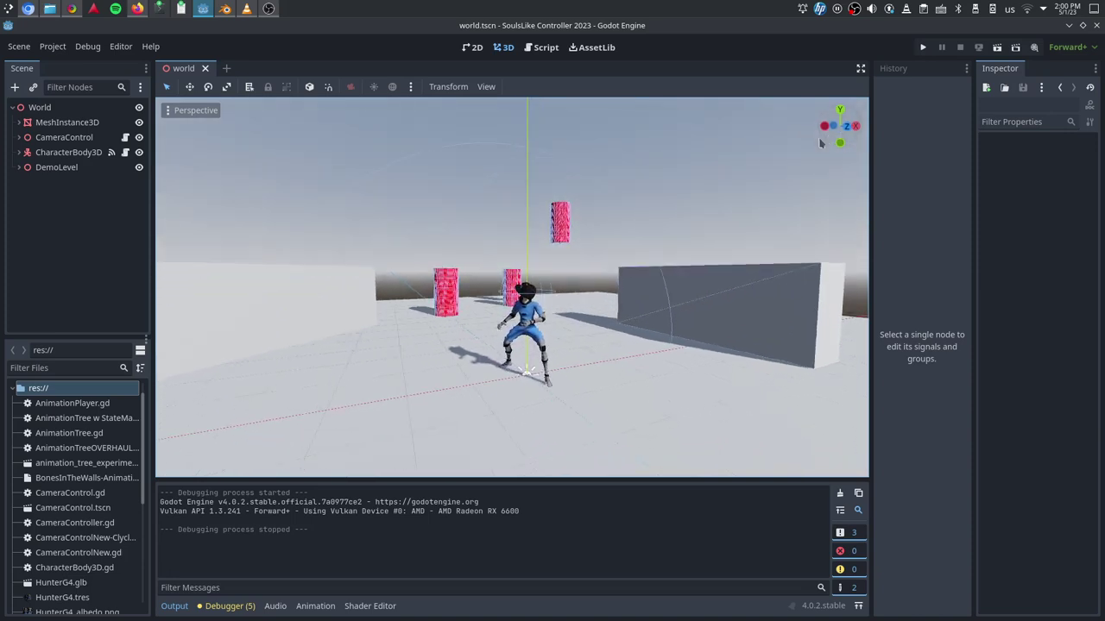
scroll(741, 202, up, 1)
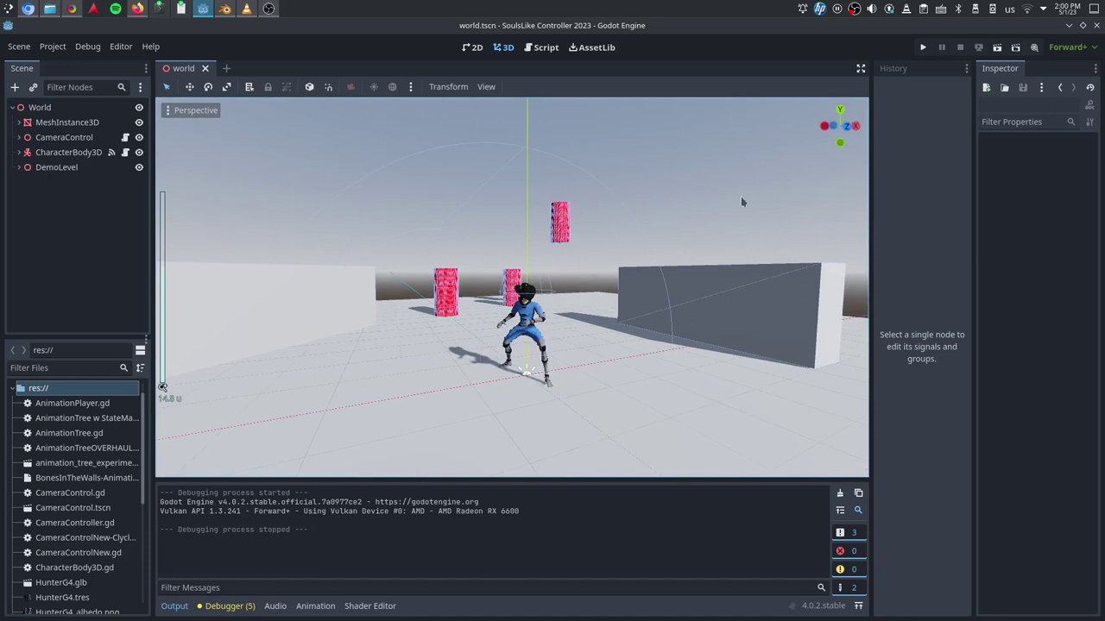
middle_drag(741, 202, 774, 211)
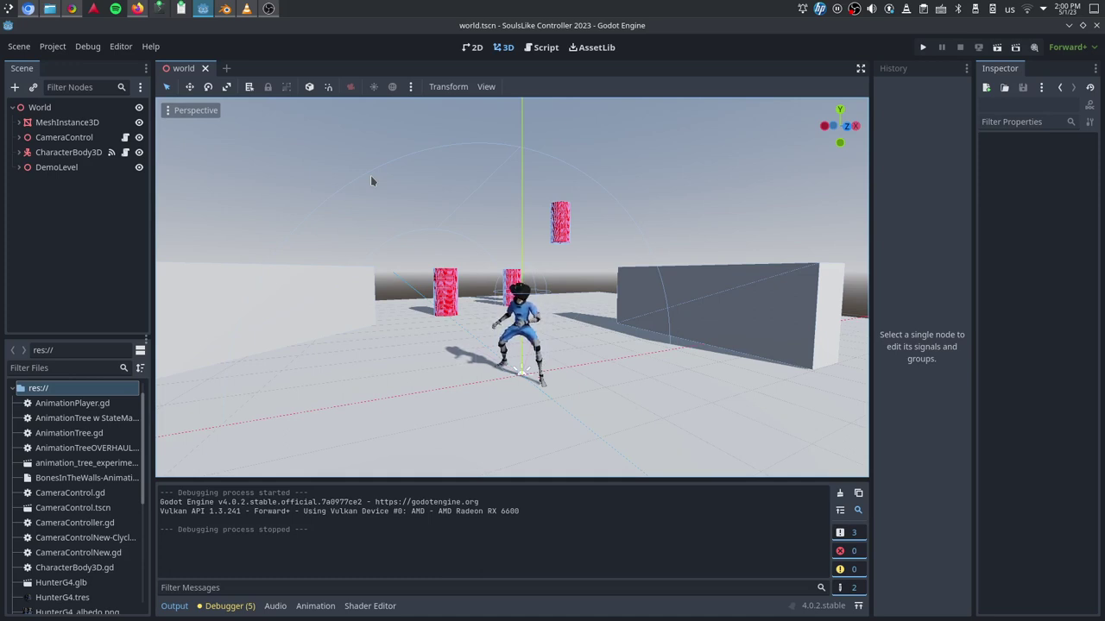
Save and launch the game, running the character around and rolling toward the cube
key(F5)
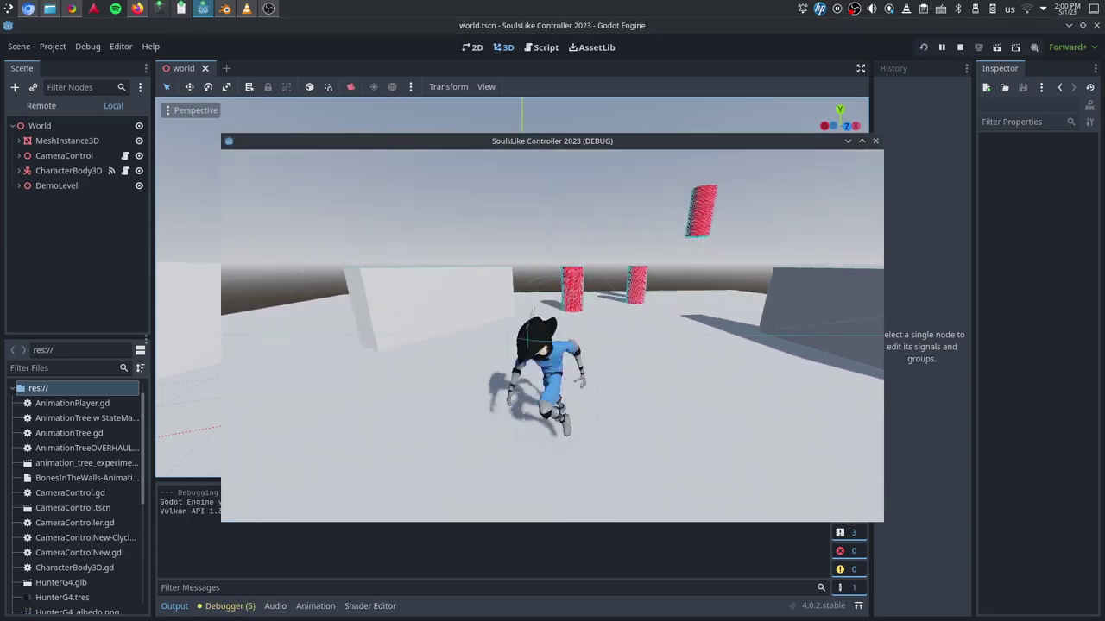
key(w)
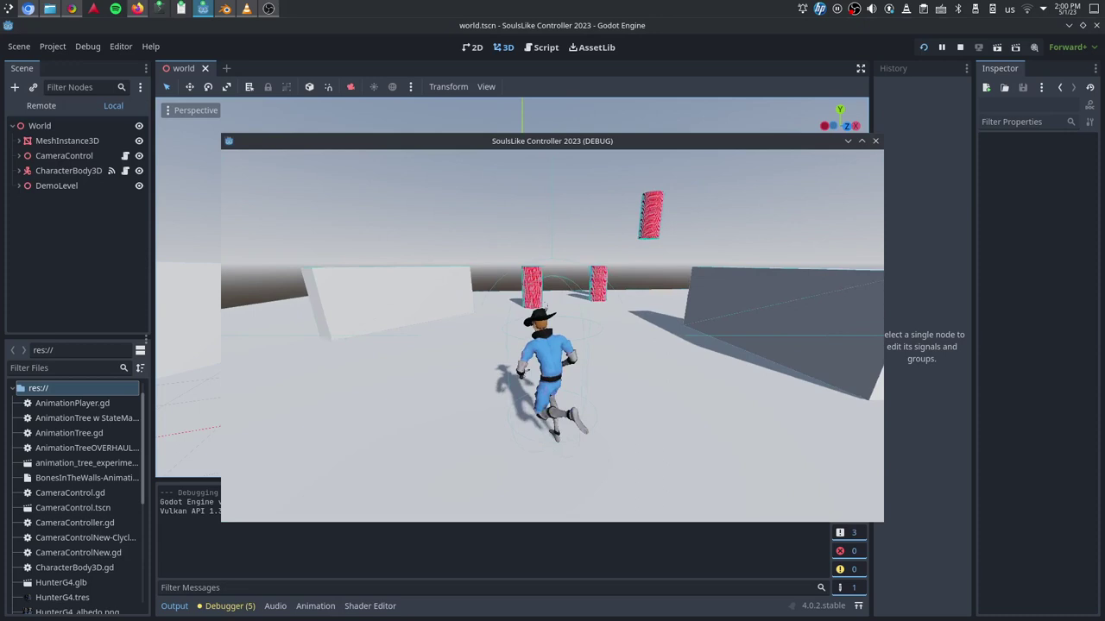
key(a)
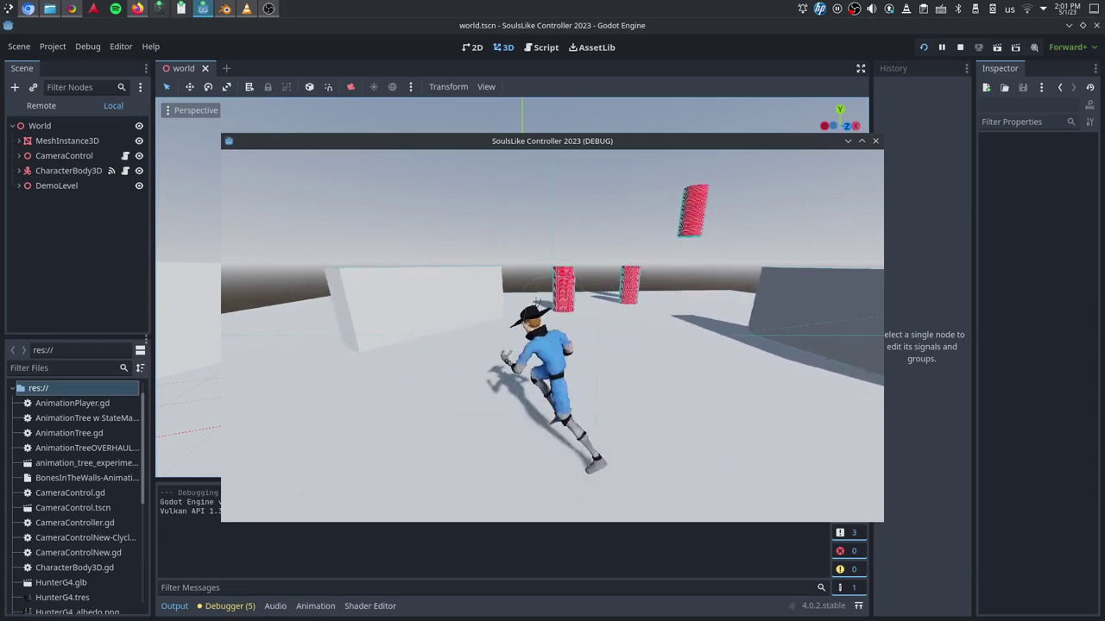
key(d)
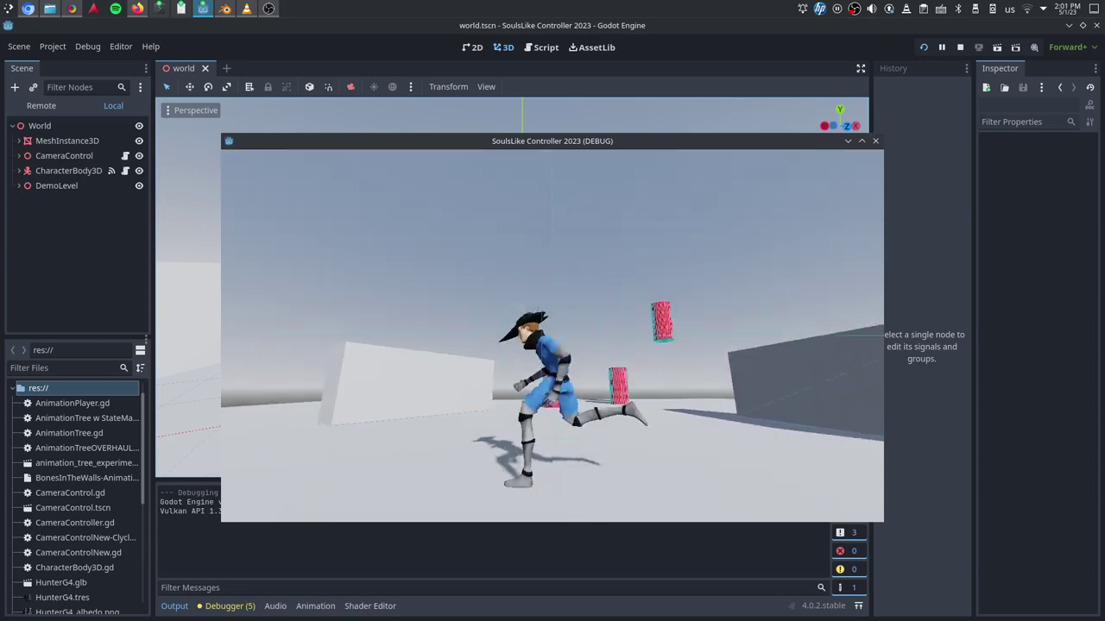
key(w)
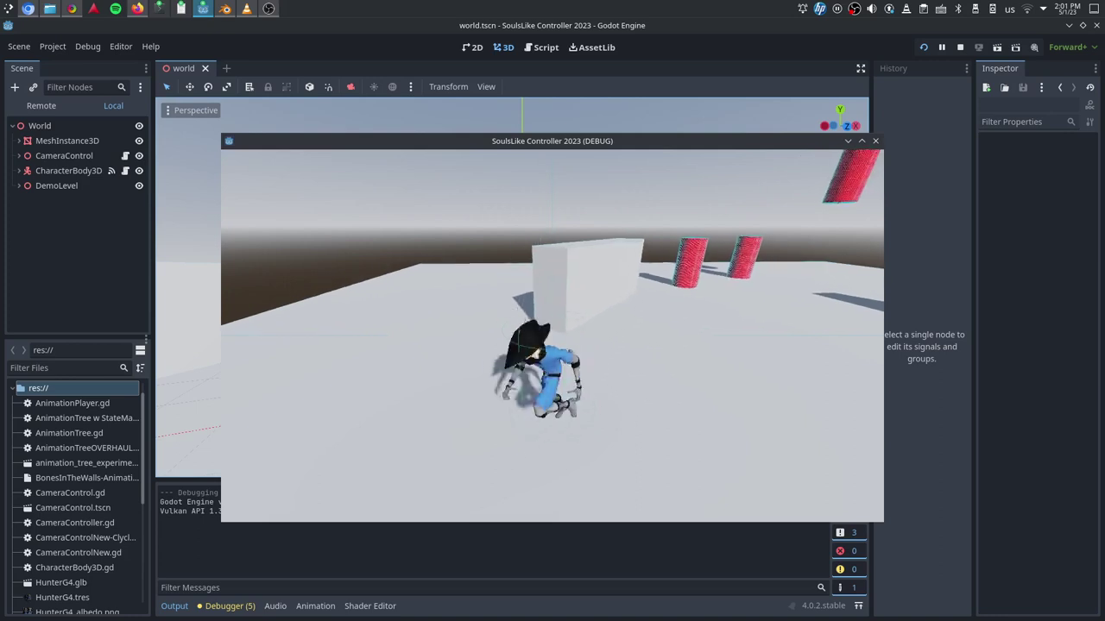
key(w)
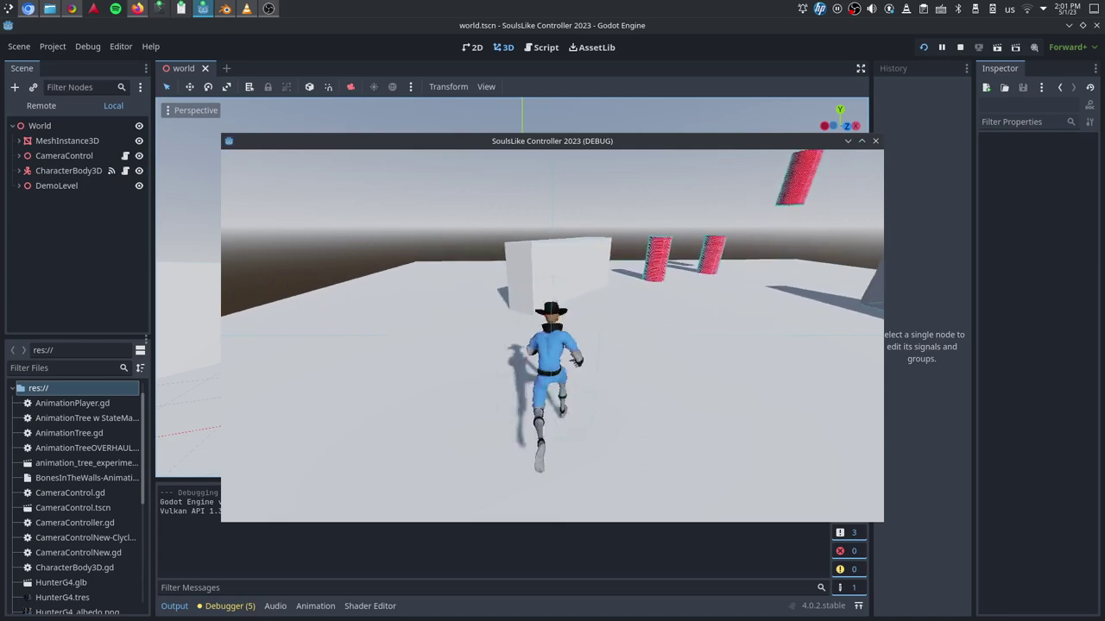
key(w)
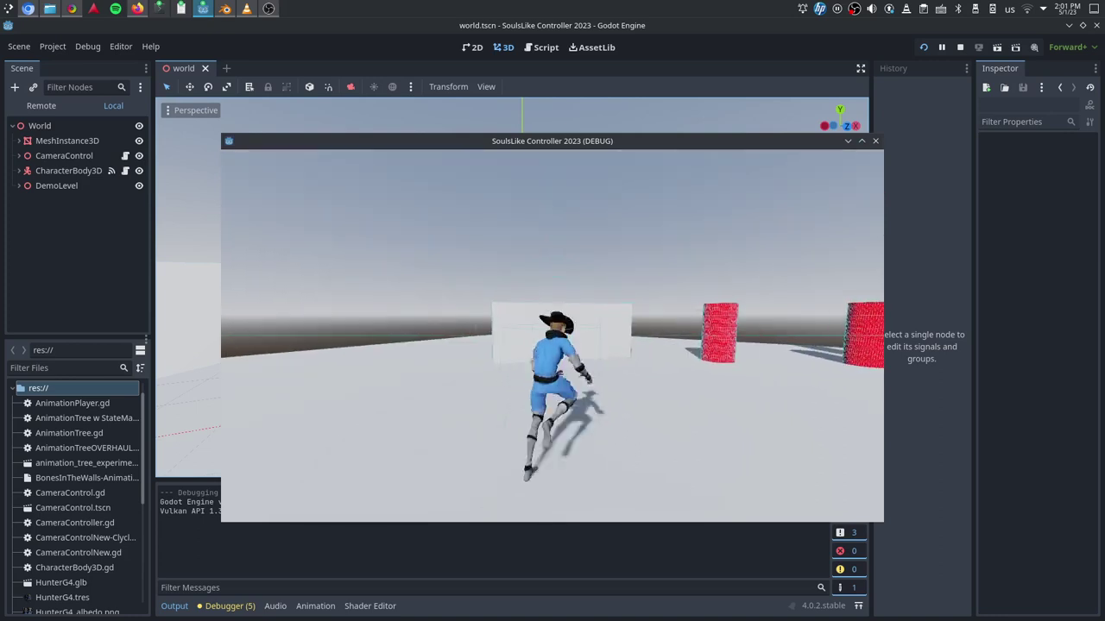
key(w)
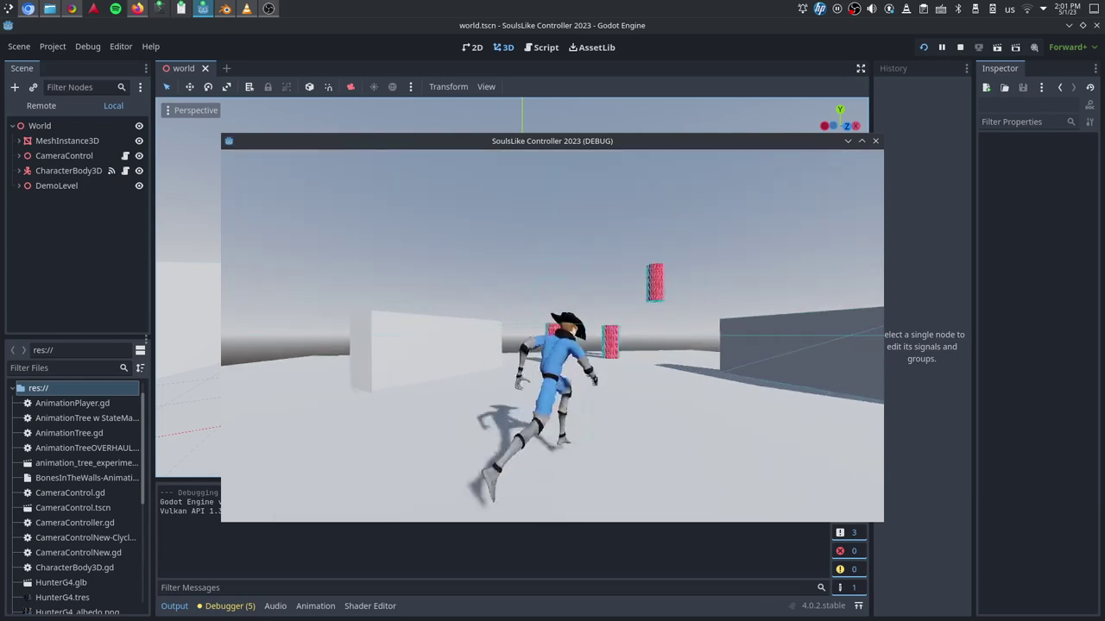
Run the character past the white block toward the red pillars, turning and jumping
key(w)
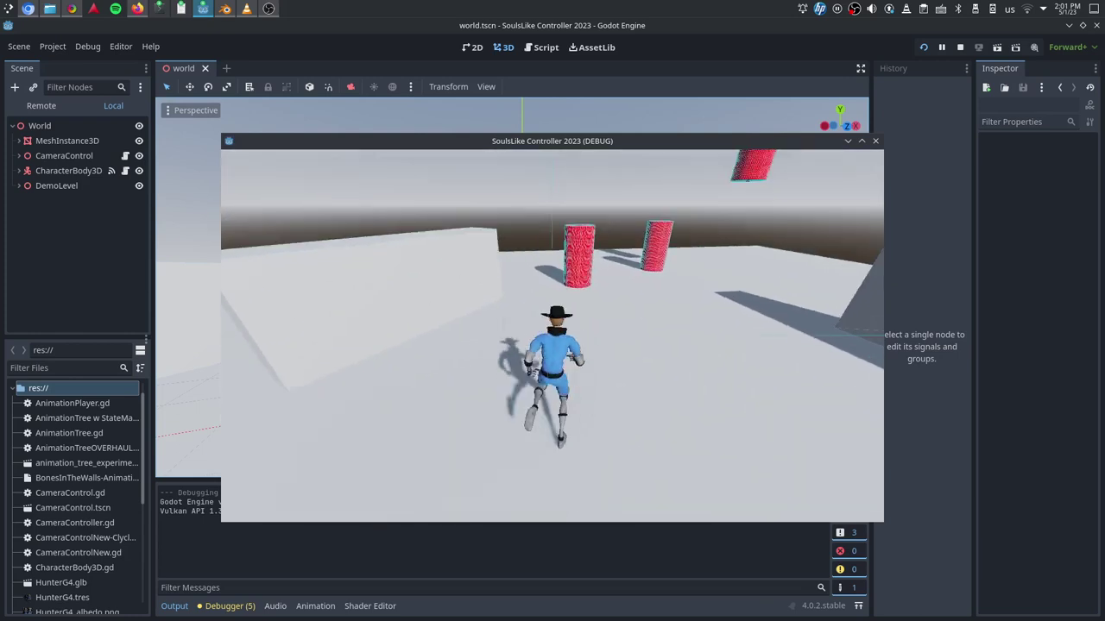
key(w)
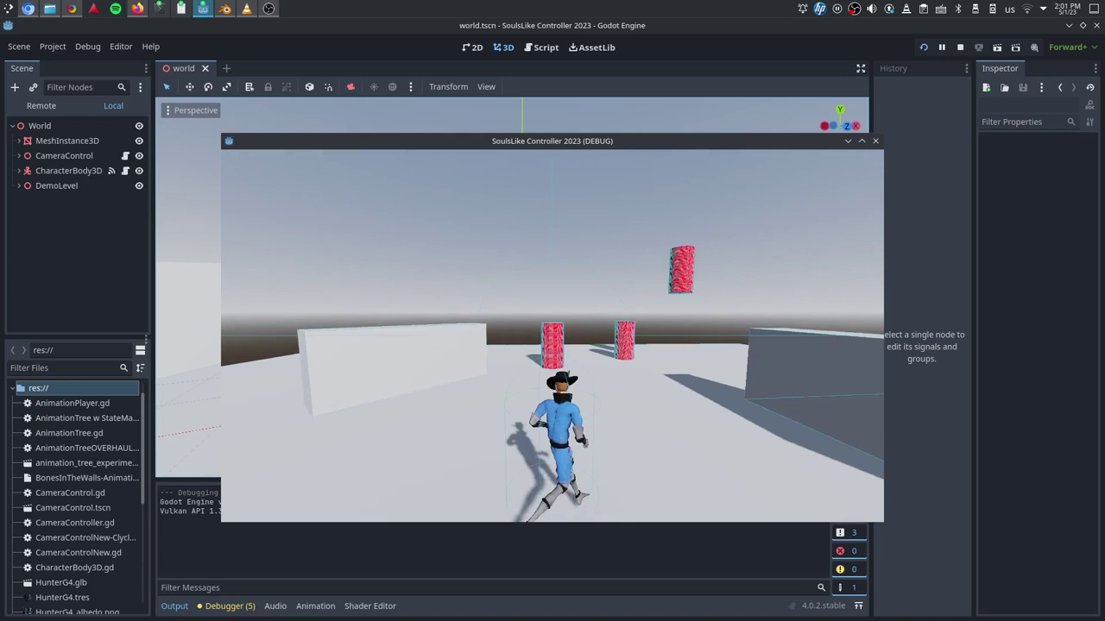
key(w)
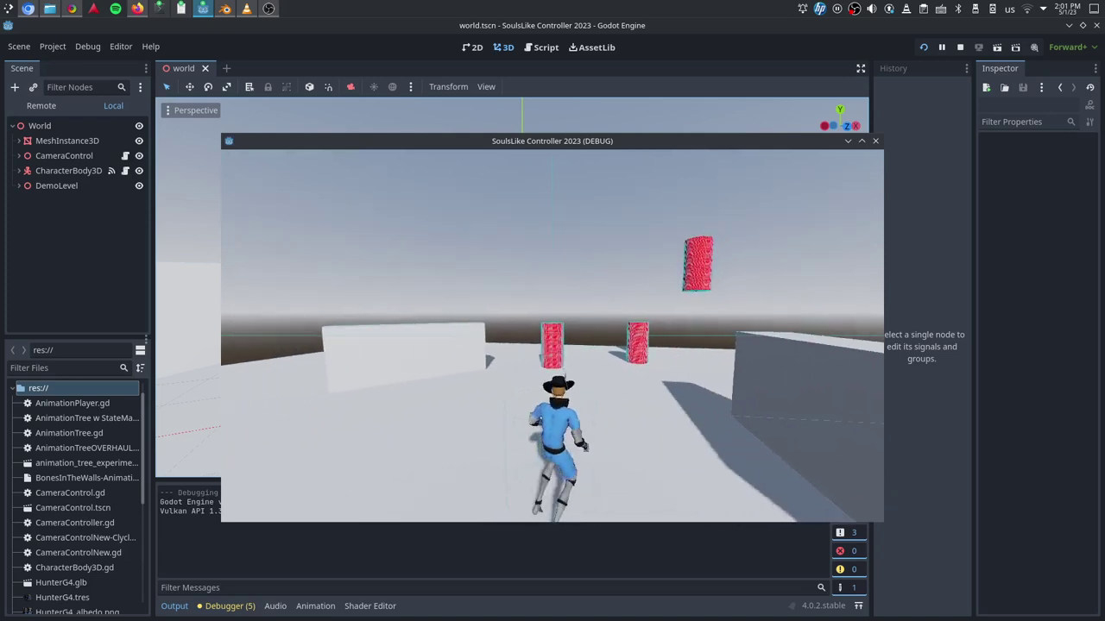
key(w)
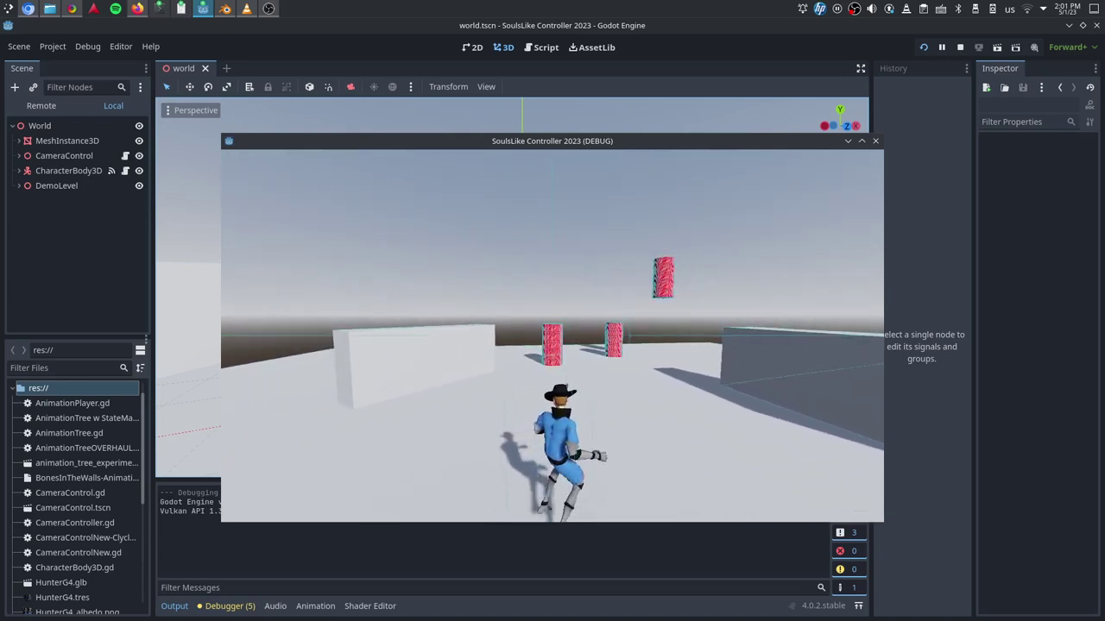
key(w)
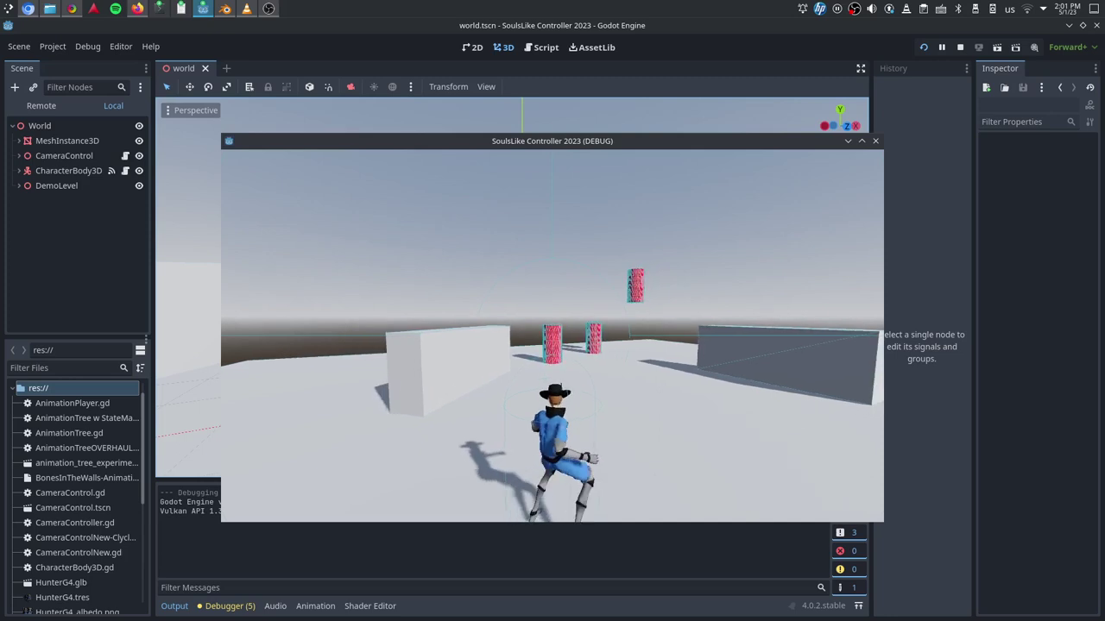
key(w)
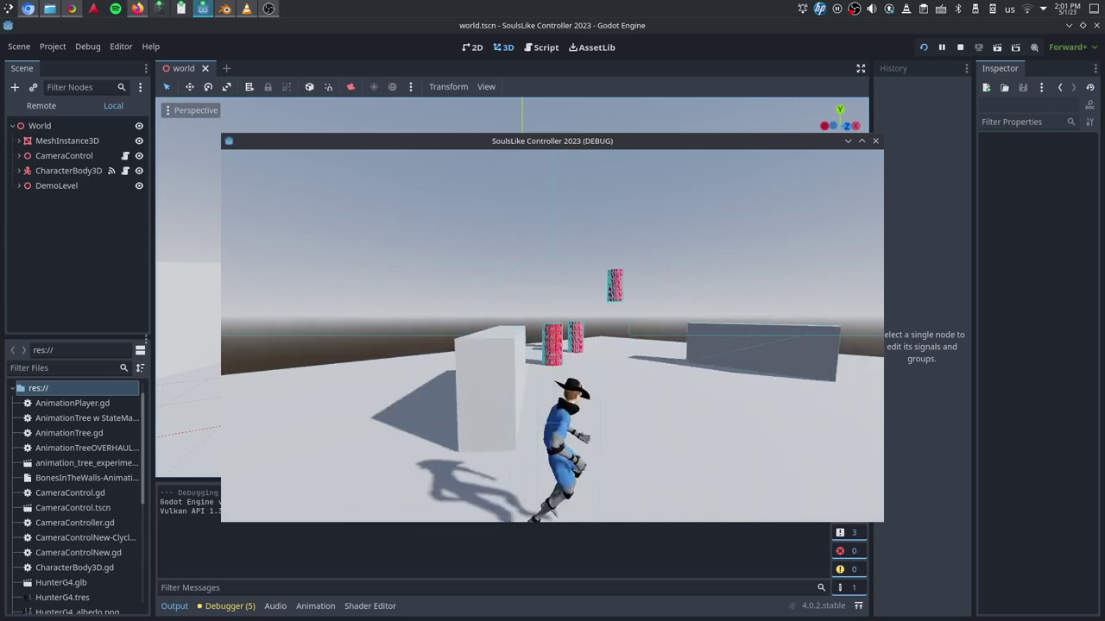
key(w)
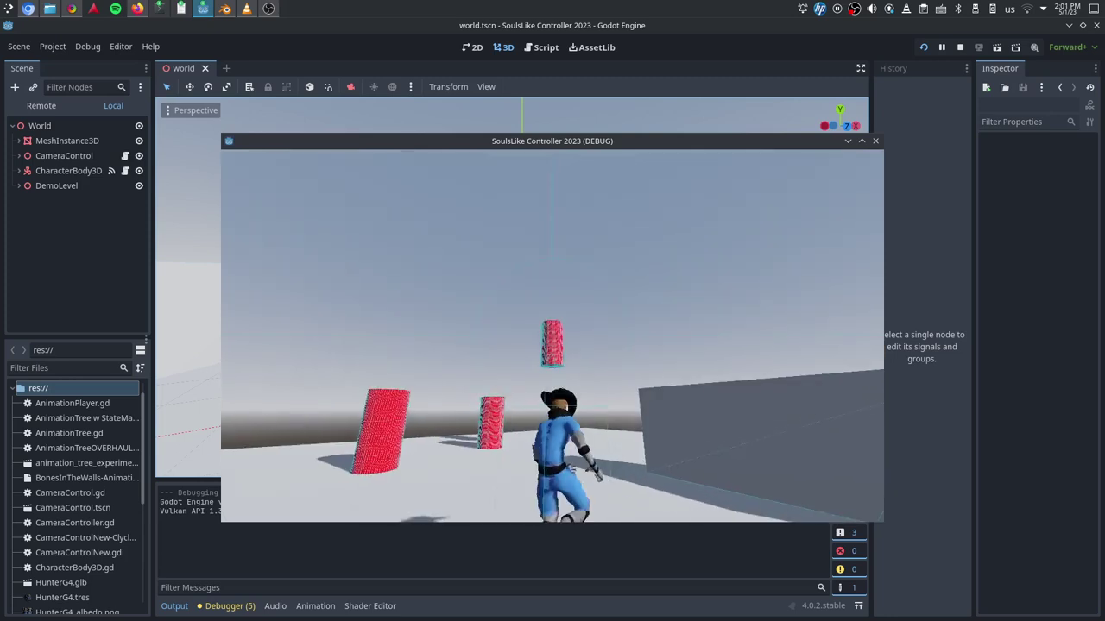
key(w)
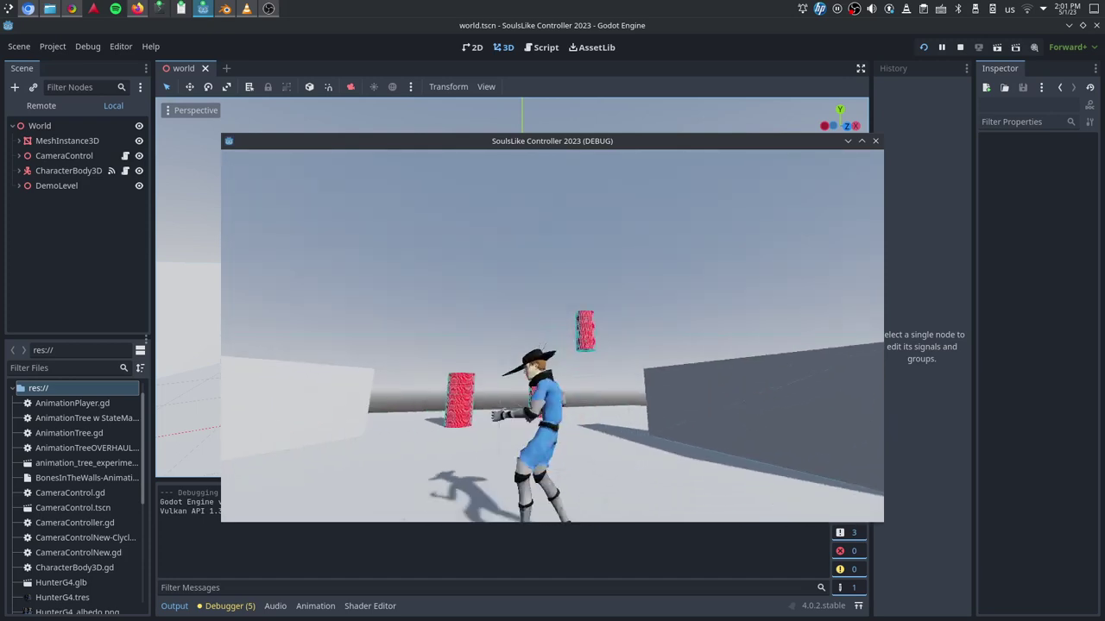
key(w)
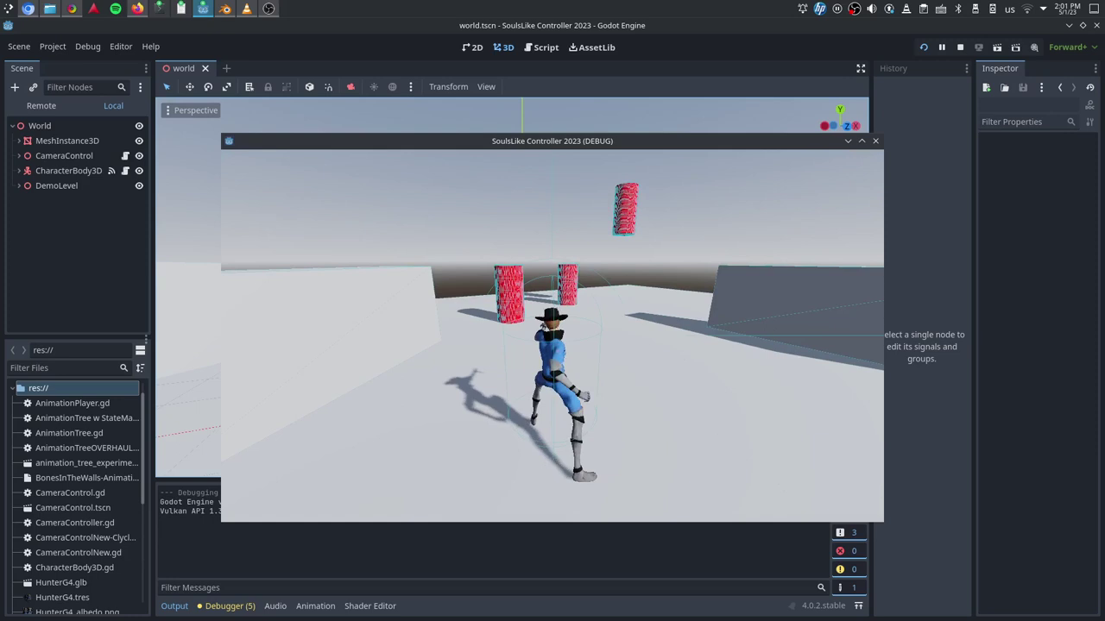
key(w)
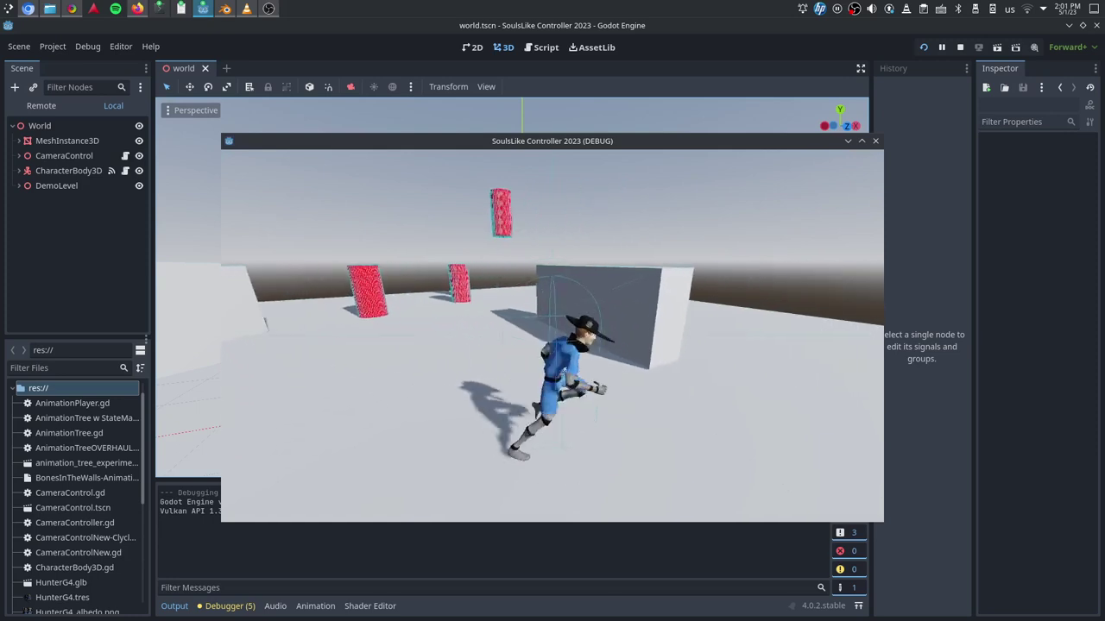
key(space)
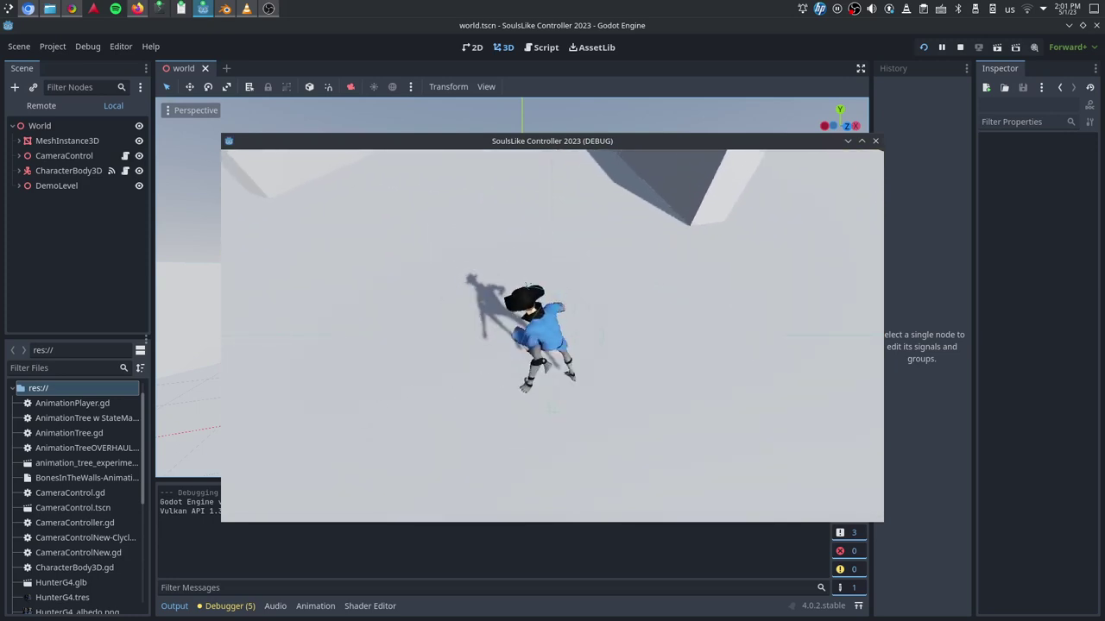
key(w)
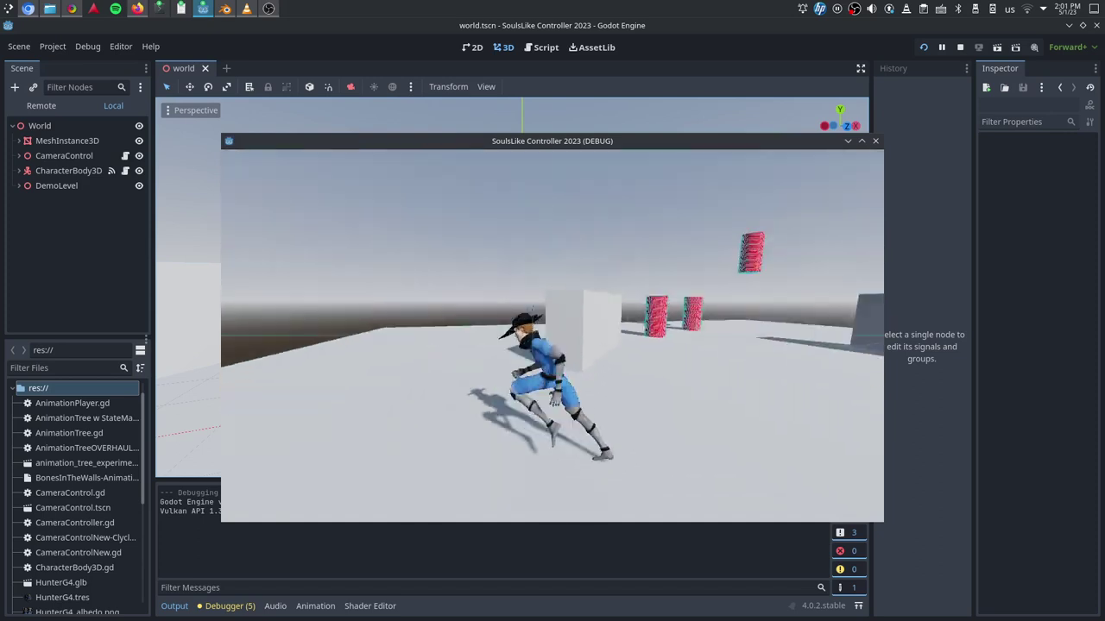
Let the character idle, then quit the running game with Escape
key(s)
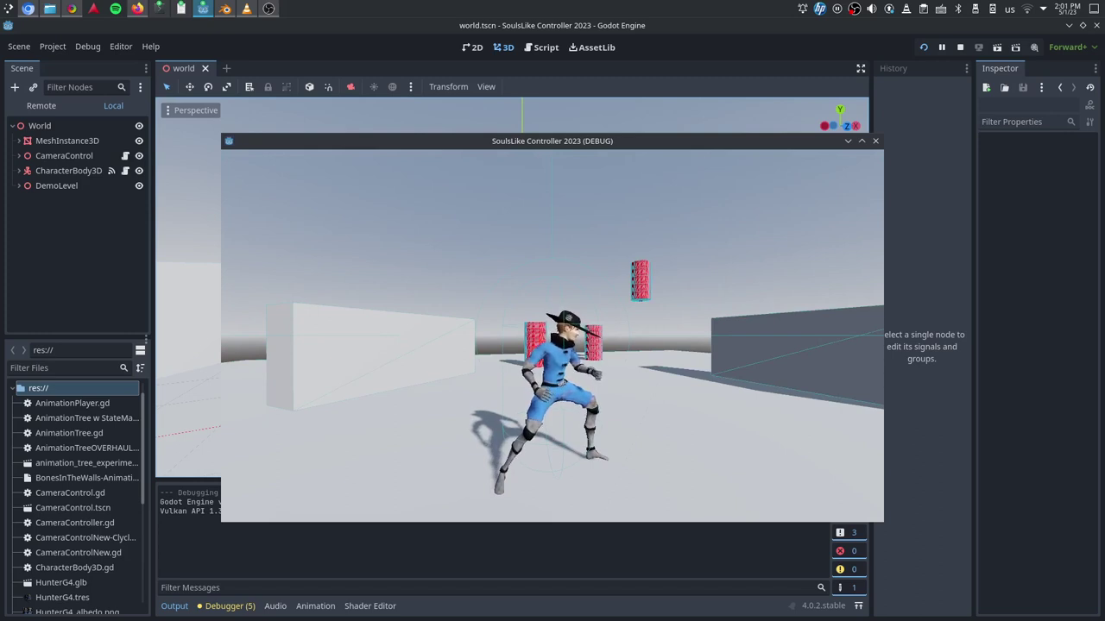
key(Escape)
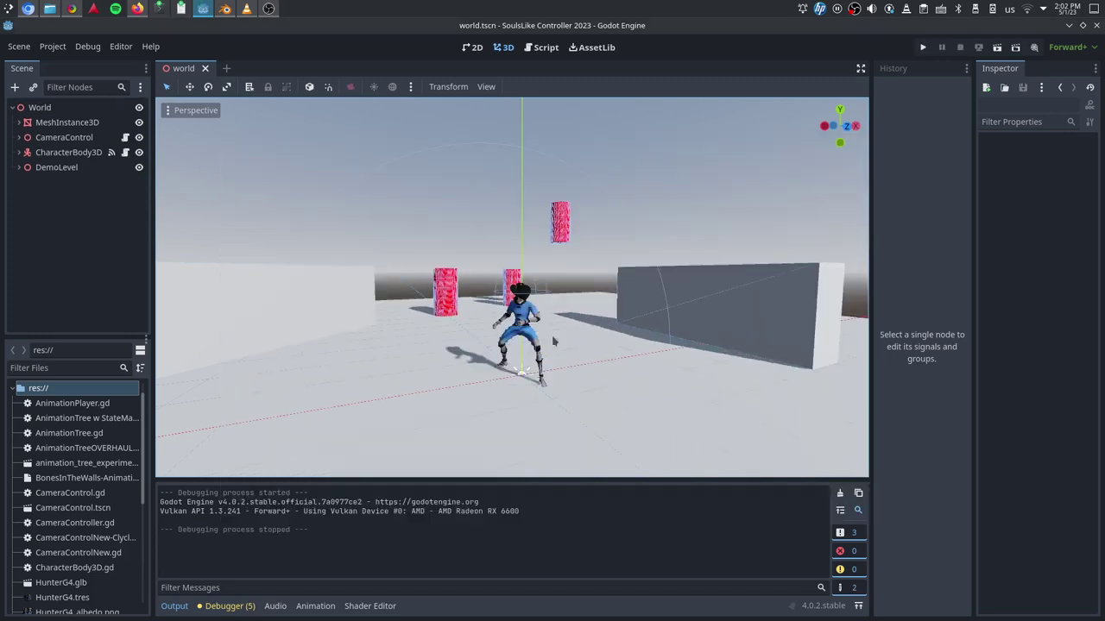
Switch to VLC and play Mocap2.mp4, pausing it around 00:04
click(245, 10)
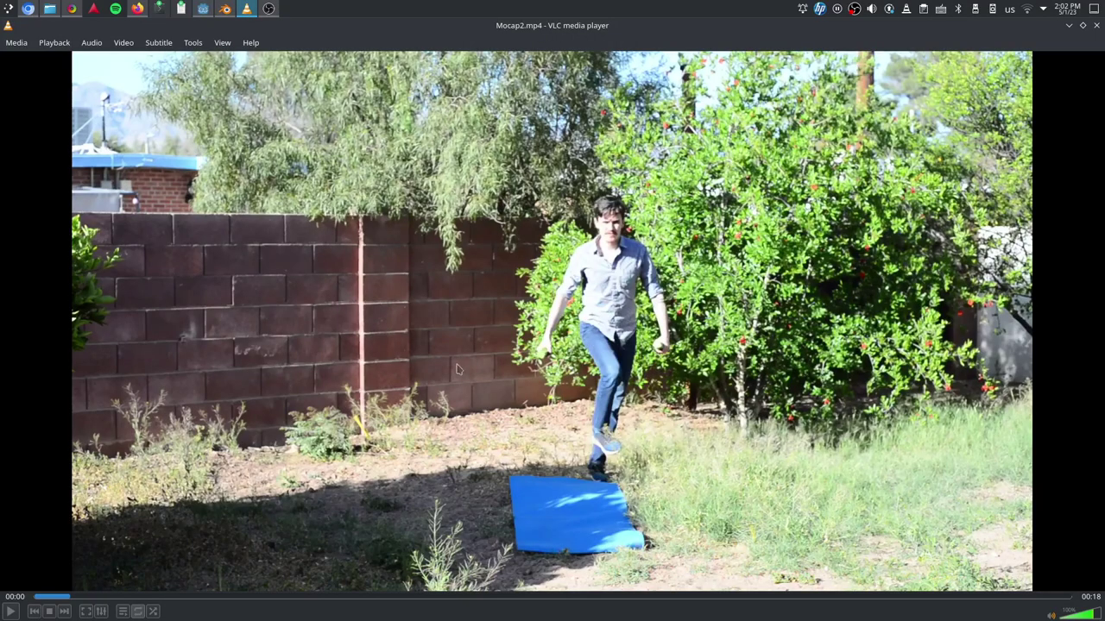
click(11, 611)
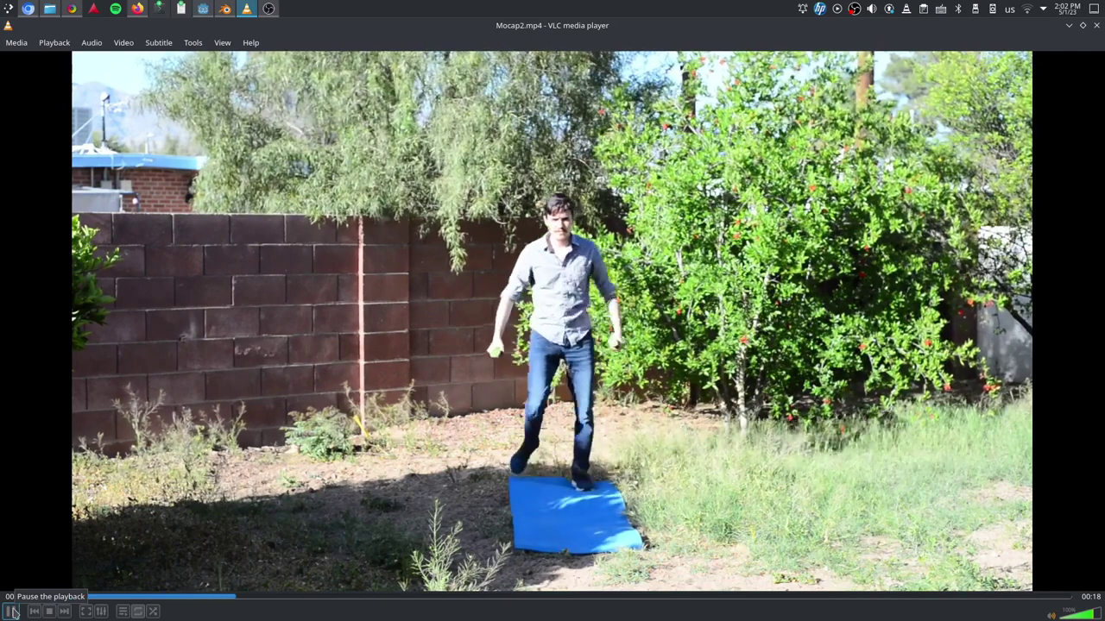
click(11, 611)
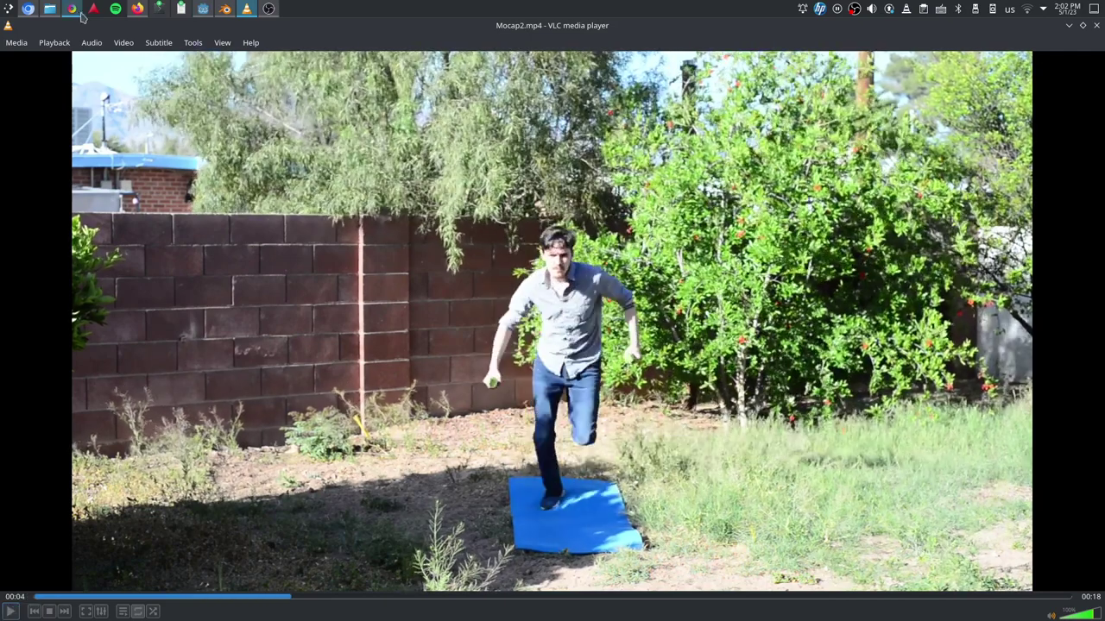
Play the DeepMotion 3D preview of Mocap2 from frame 66, pausing at 399 and 469
click(138, 11)
click(372, 49)
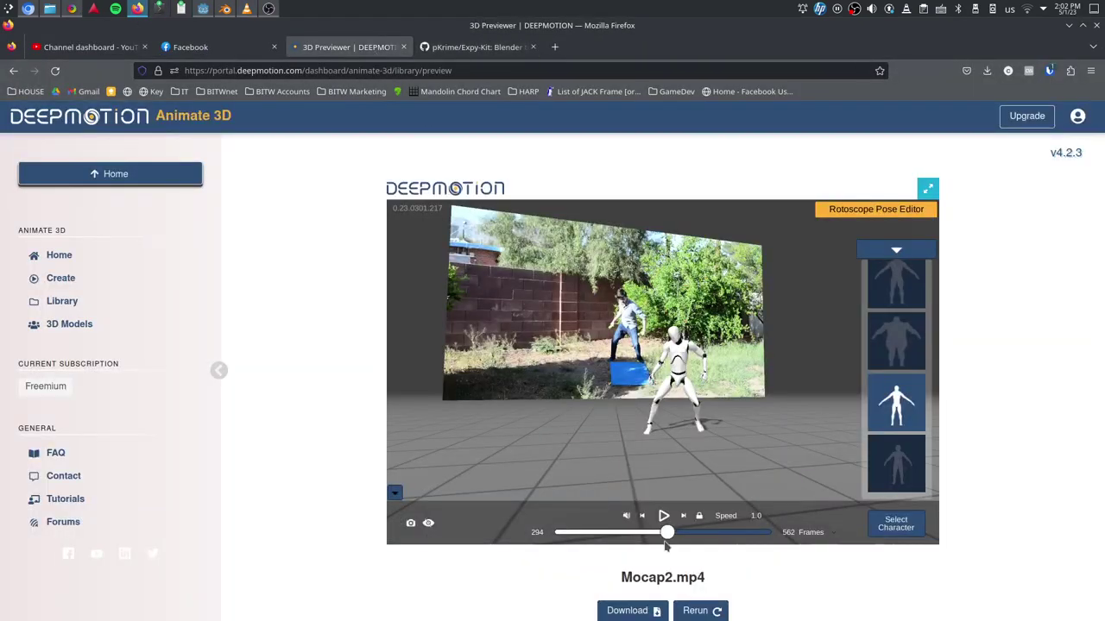
drag(667, 532, 586, 532)
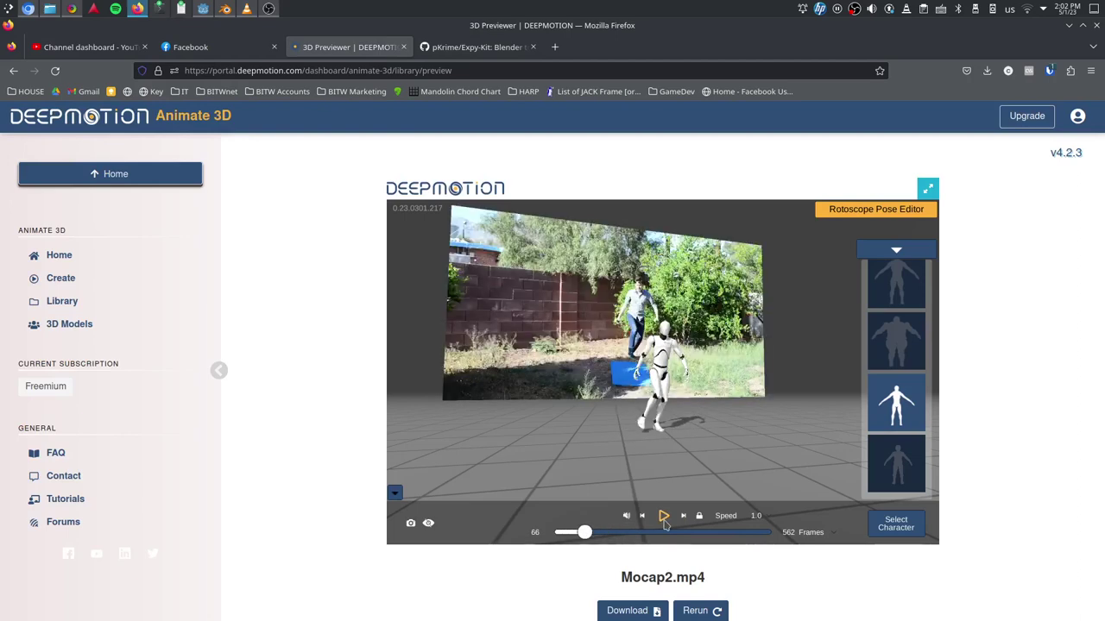
click(664, 518)
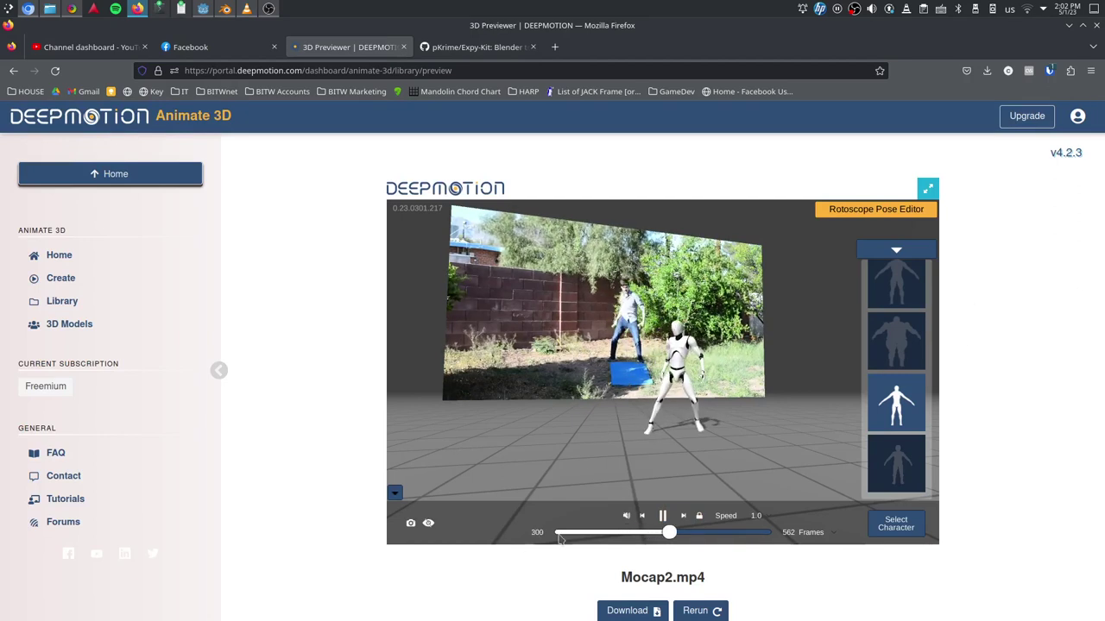
click(664, 516)
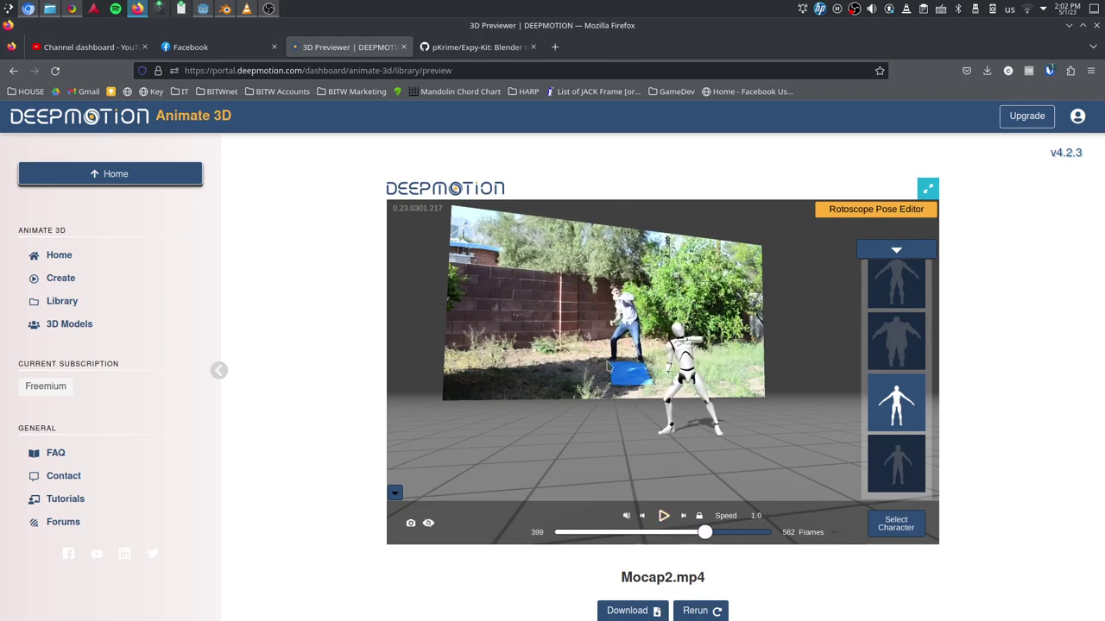
click(664, 517)
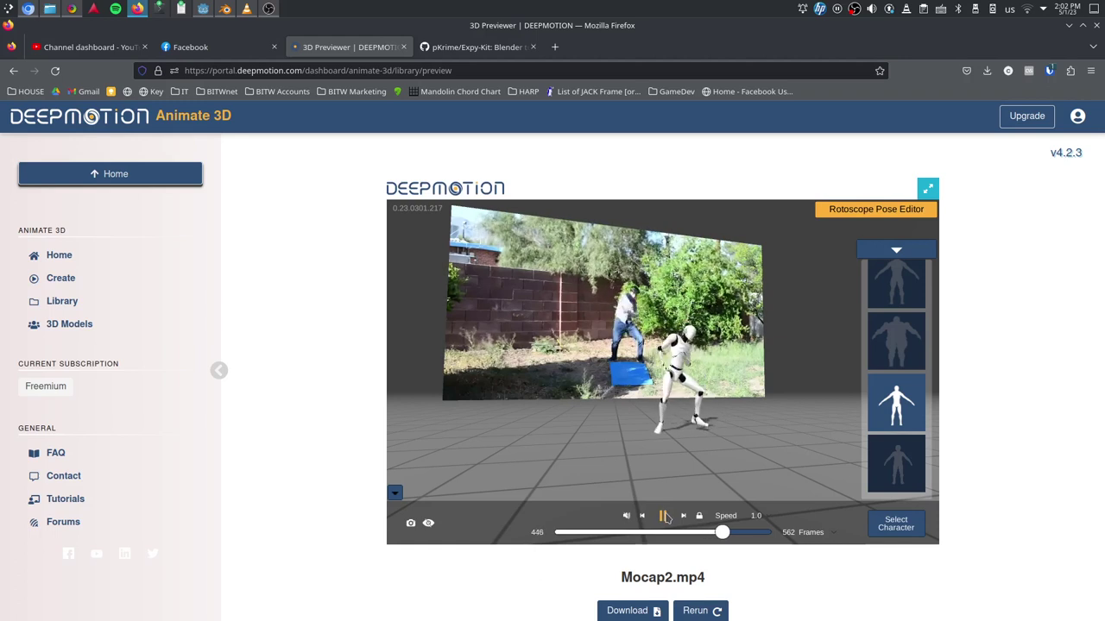
click(664, 516)
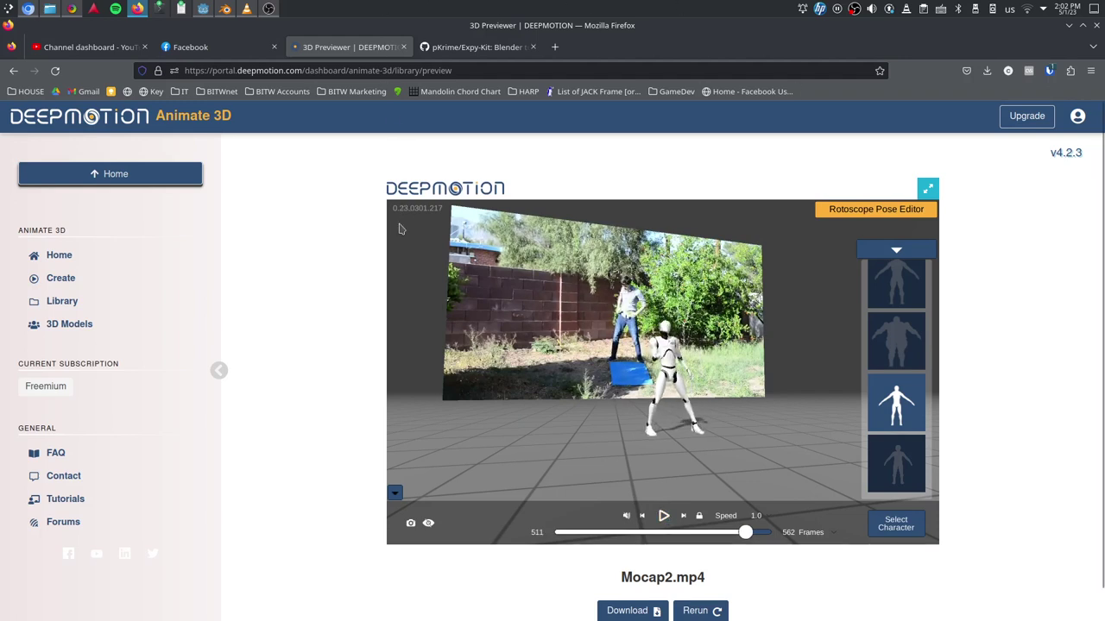
Replay the preview from about frame 267 to 394, then go to the Expy-Kit repository tab
mouse_move(737, 529)
mouse_down()
mouse_move(652, 523)
mouse_move(661, 529)
mouse_up()
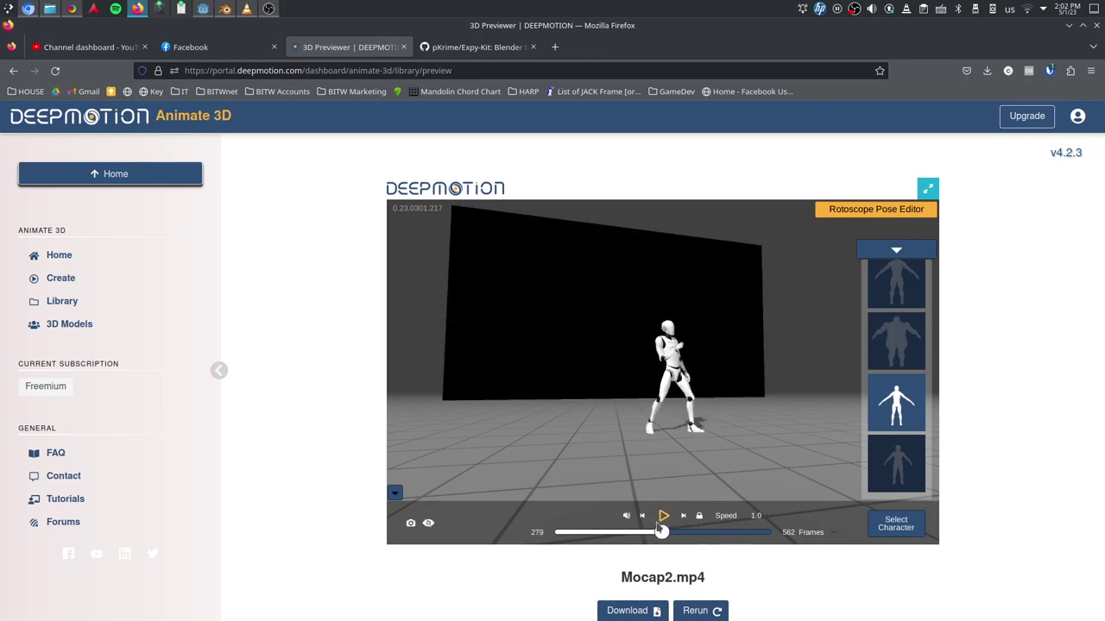
click(664, 516)
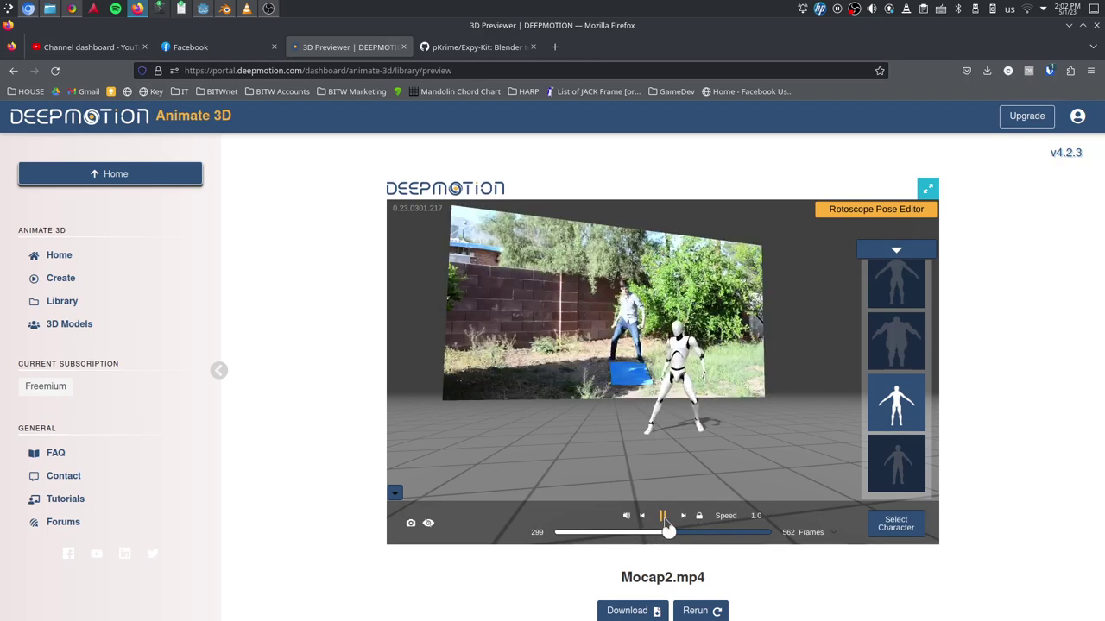
click(663, 517)
click(664, 517)
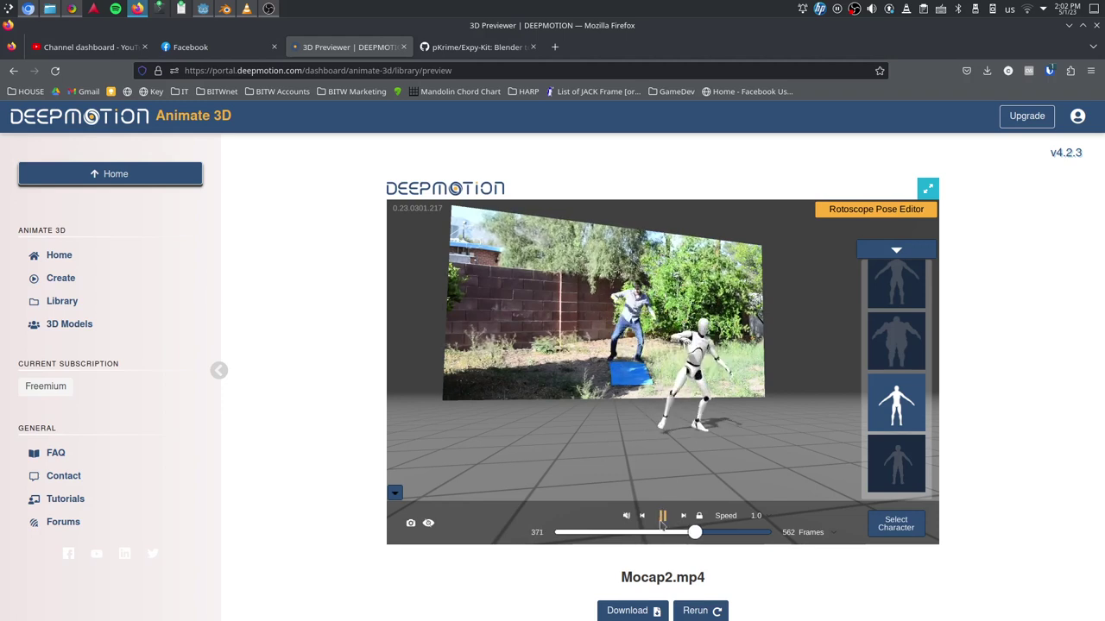
click(663, 517)
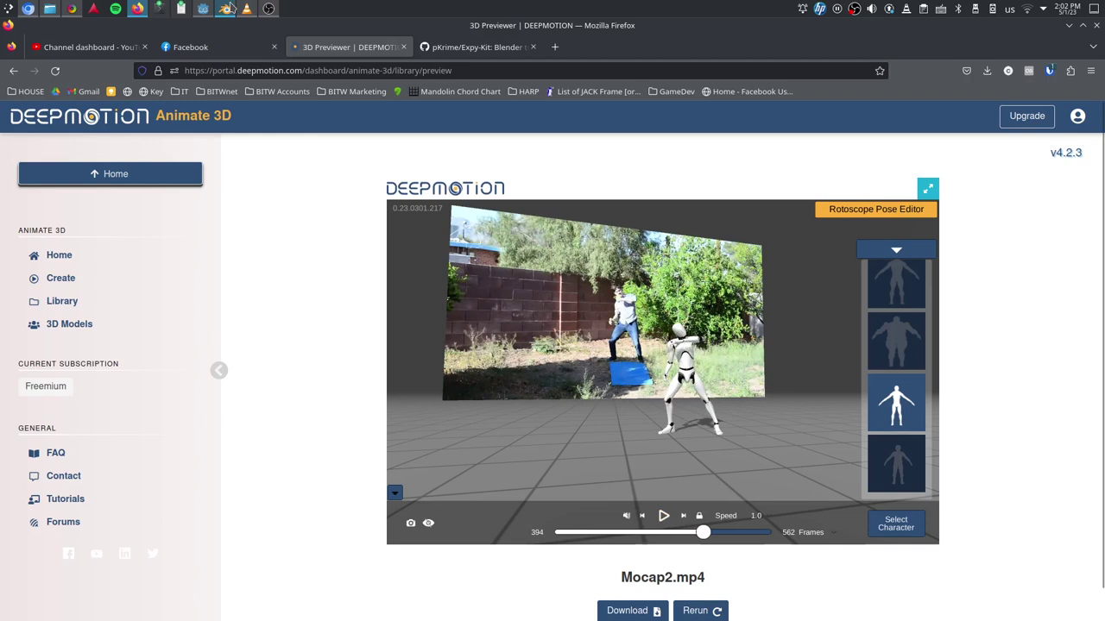
click(448, 50)
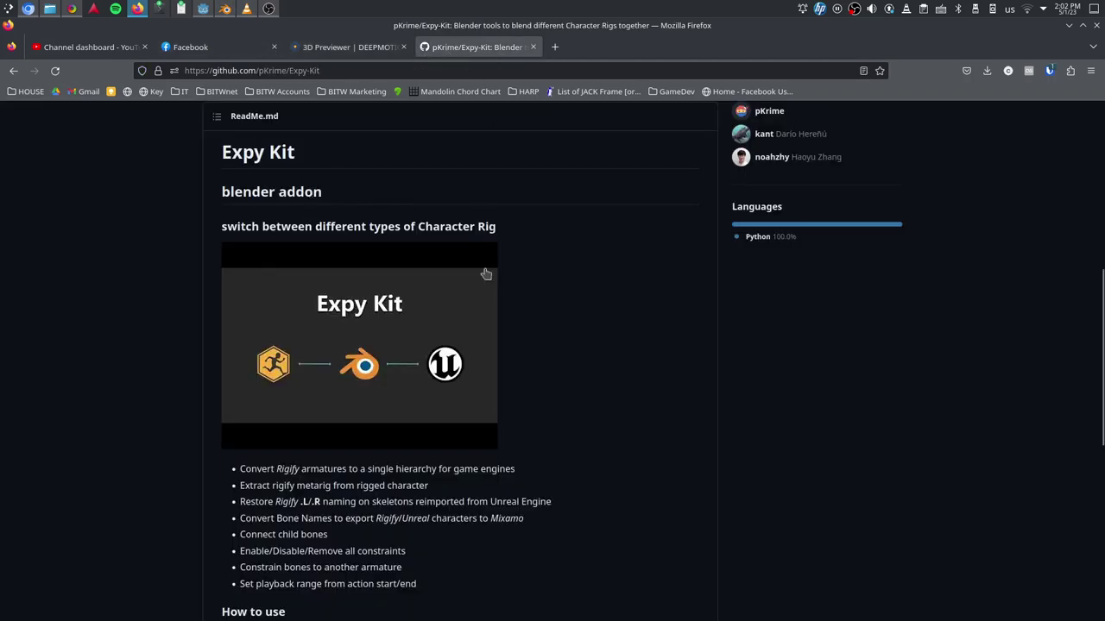
Scroll through the Expy-Kit ReadMe features and usage notes, then Alt+Tab to Blender
scroll(463, 362, up, 5)
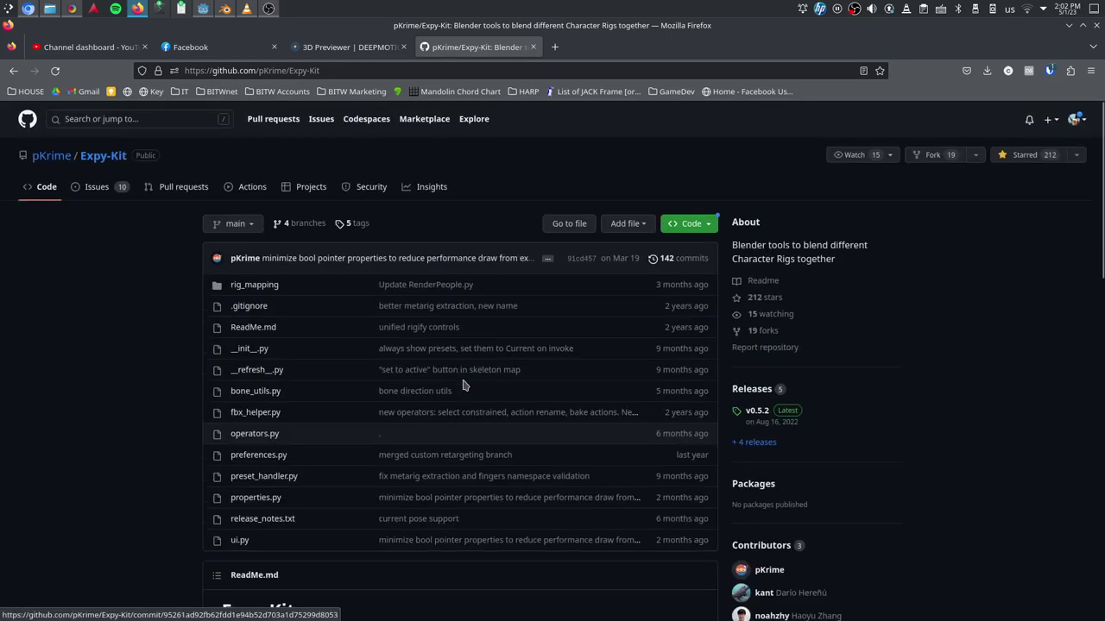
scroll(464, 385, down, 3)
scroll(464, 385, down, 2)
scroll(463, 380, down, 2)
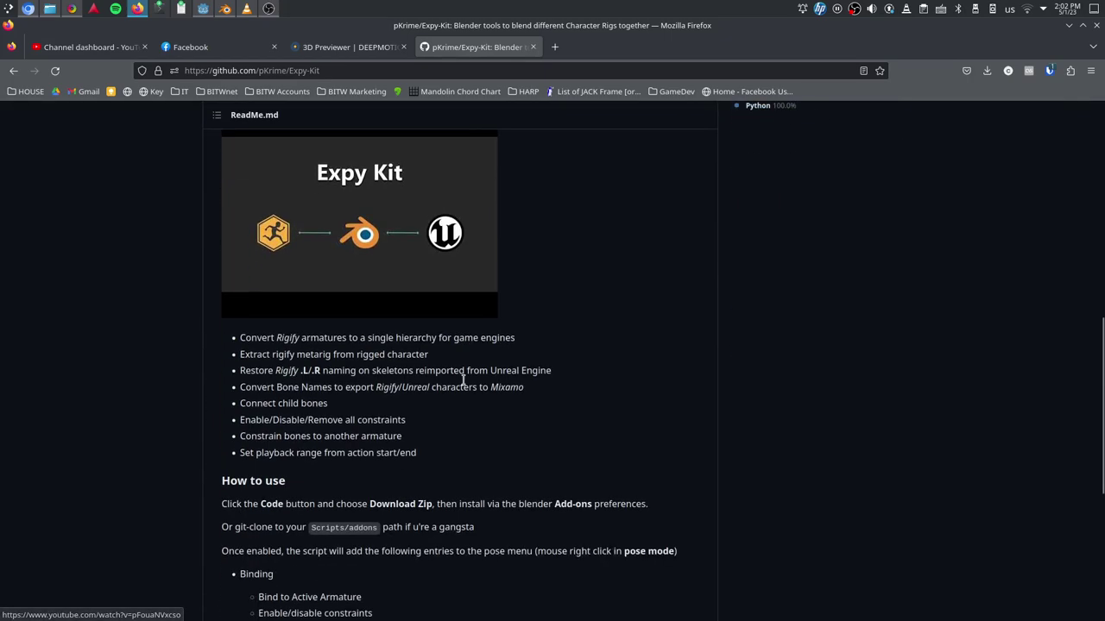
scroll(466, 375, down, 2)
scroll(463, 387, down, 3)
scroll(463, 389, up, 4)
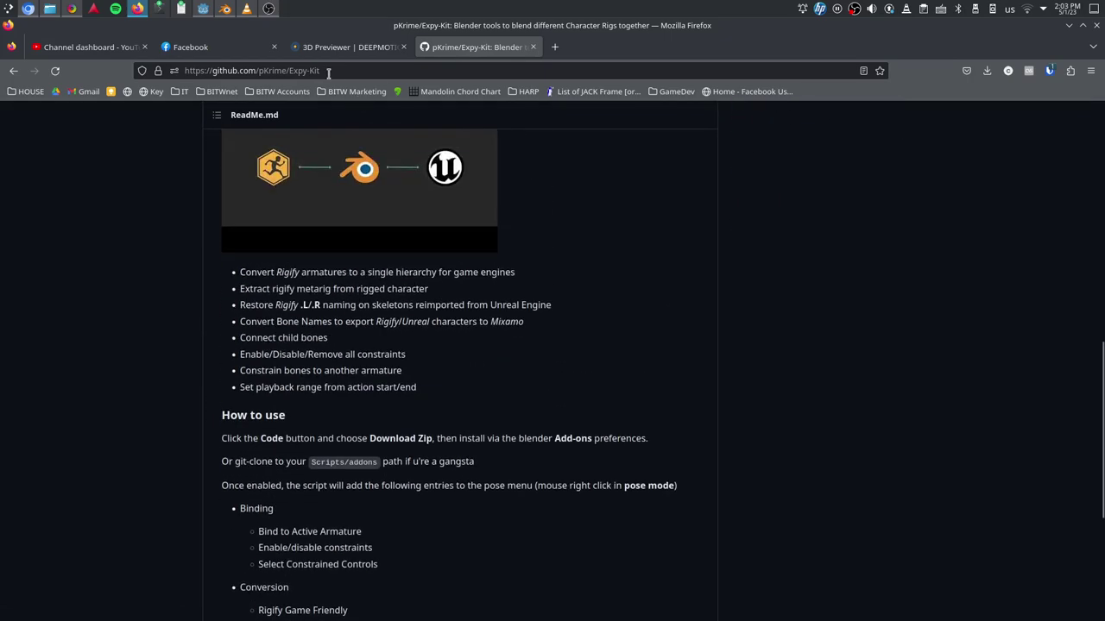
scroll(491, 194, up, 1)
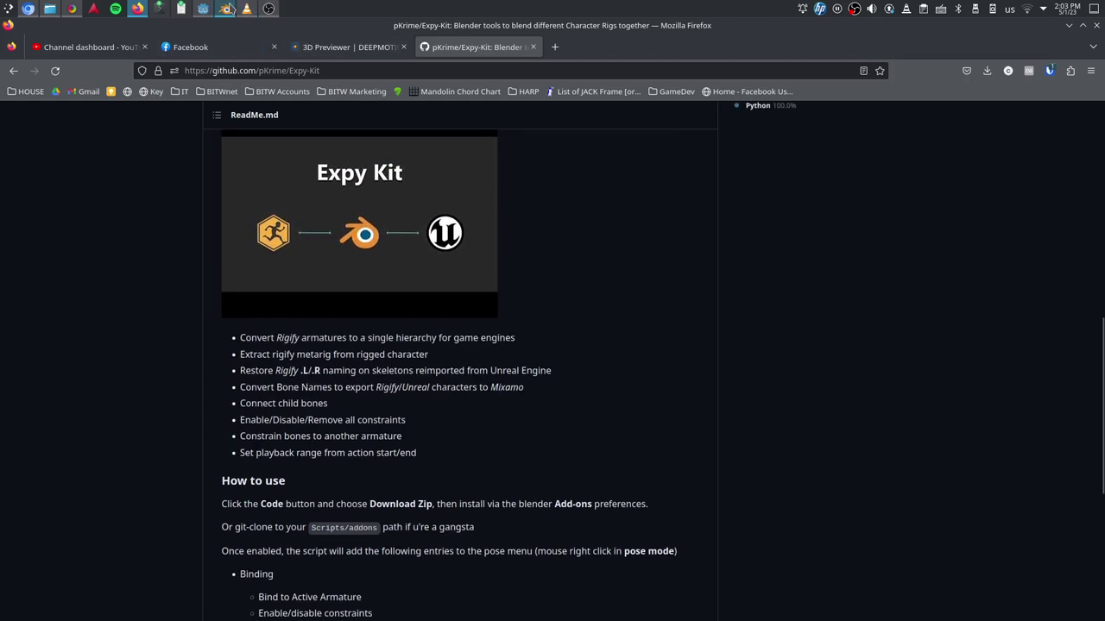
key(alt+Tab)
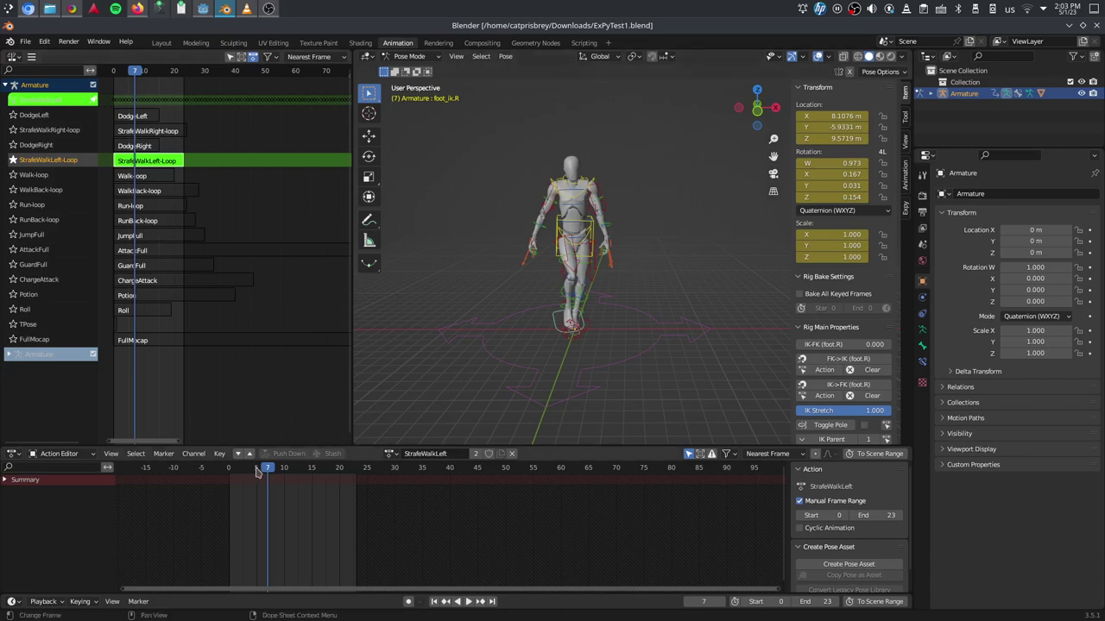
Stop editing the stashed action and enter tweak mode on the StrafeWalkLeft-Loop strip
right_click(149, 165)
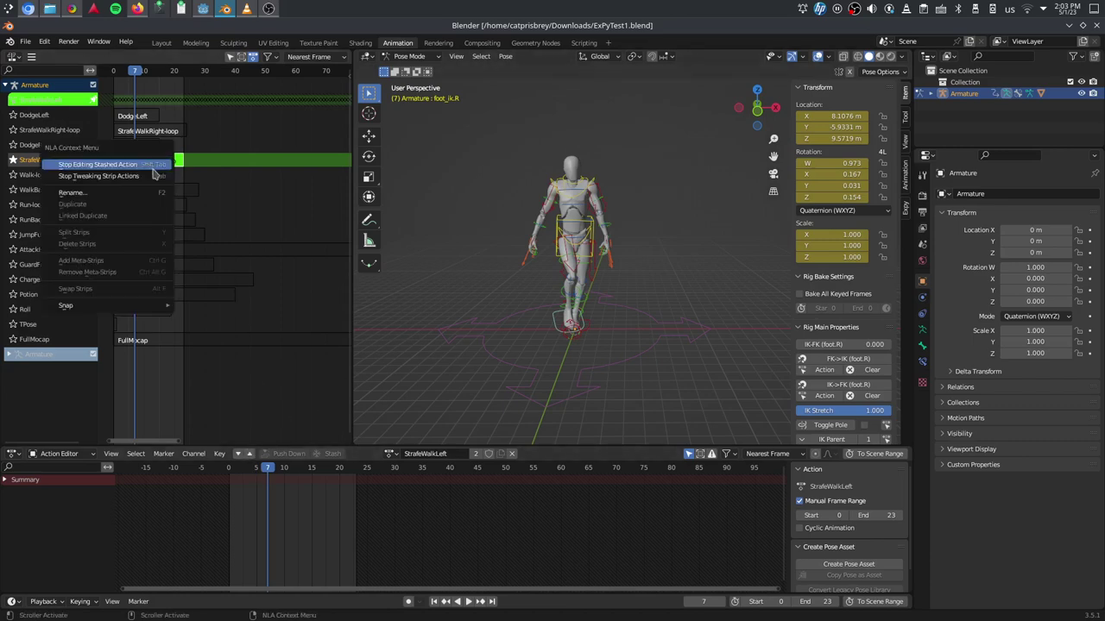
click(153, 174)
right_click(163, 162)
click(164, 162)
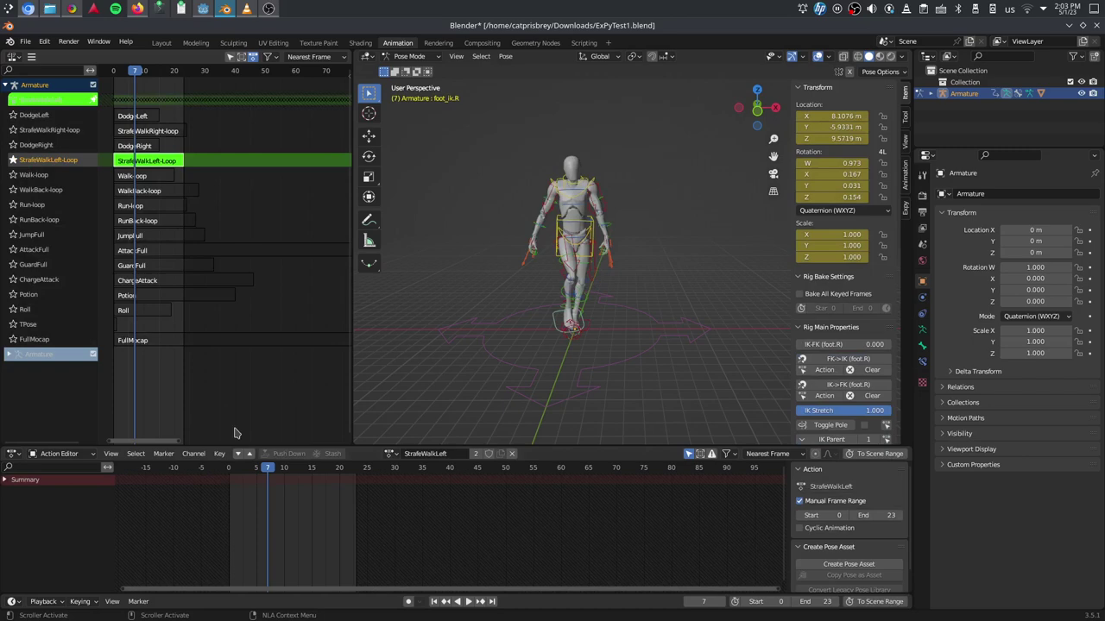
Play the strafe walk with all bones selected, stop it, and return to Godot
key(space)
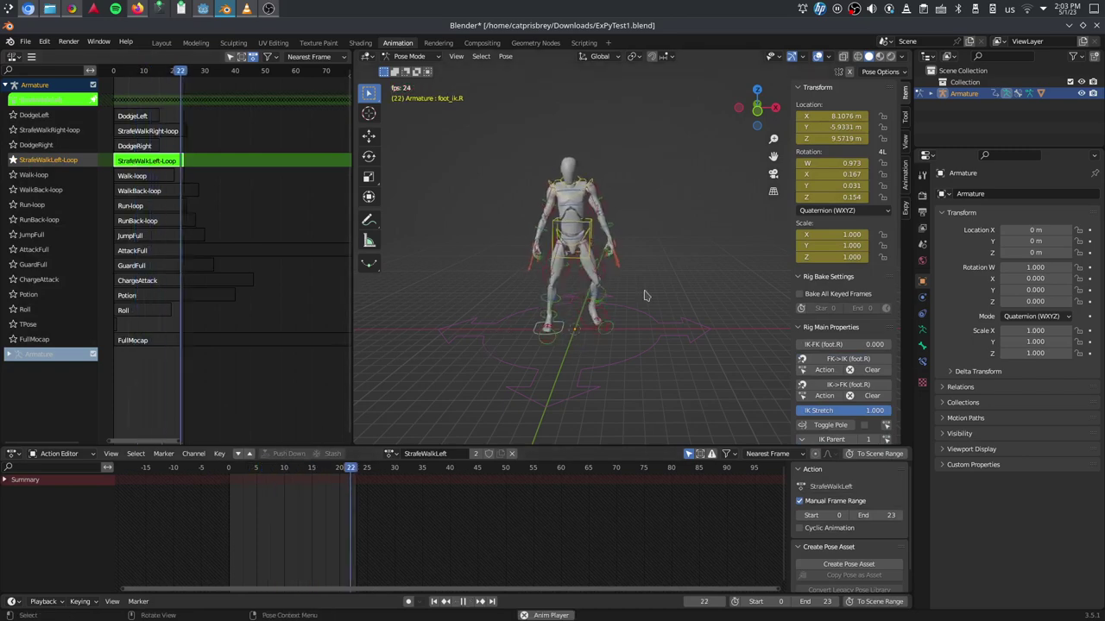
key(a)
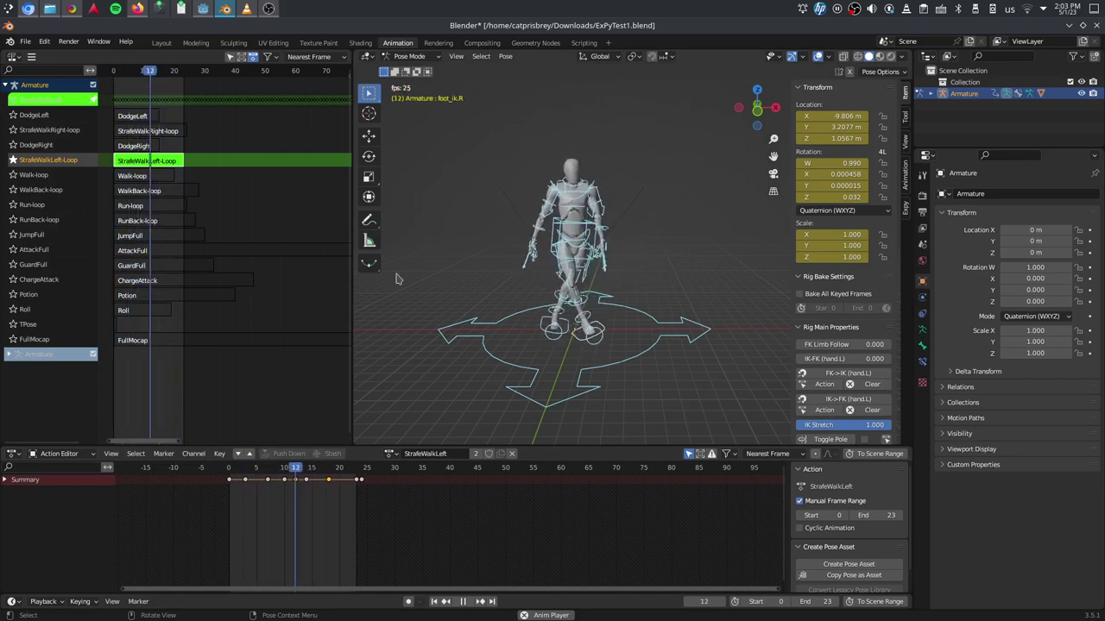
key(space)
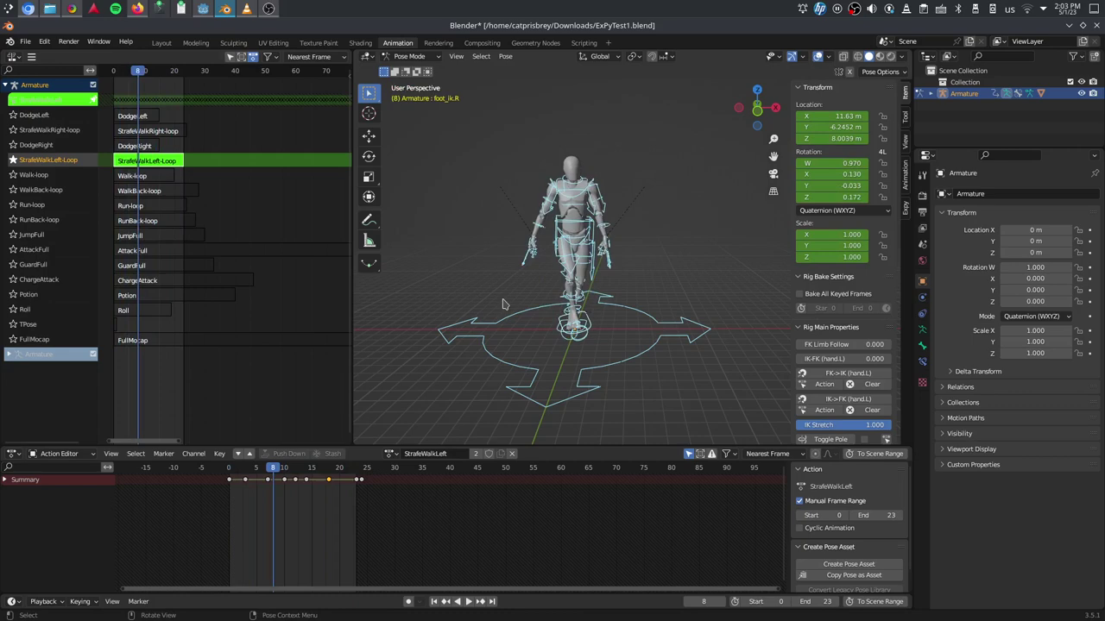
click(203, 9)
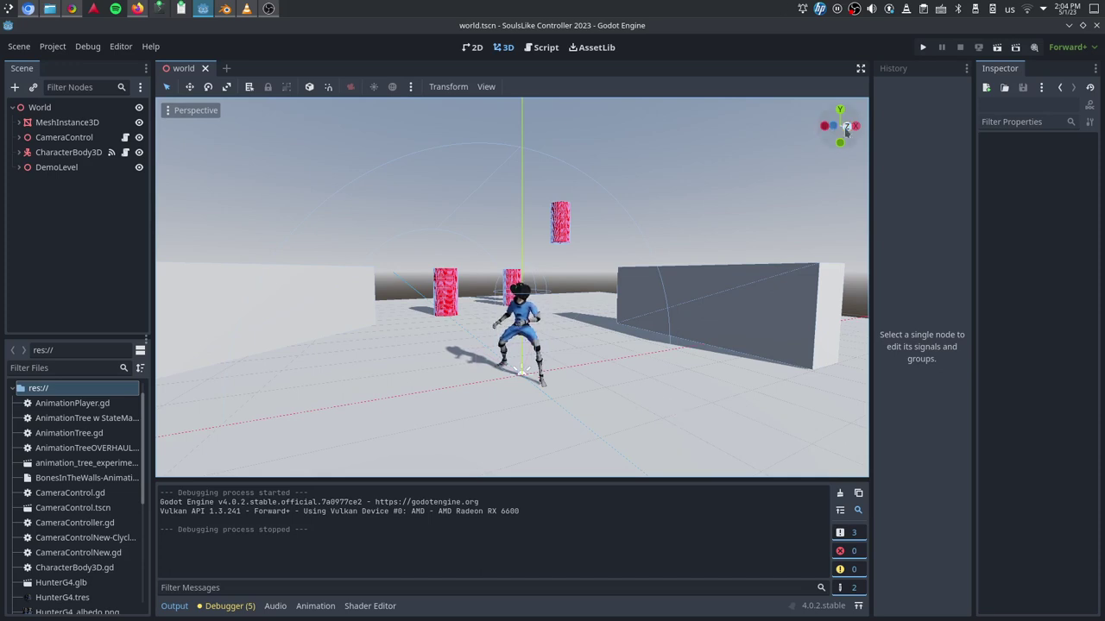
Orbit and zoom around the idle character to view the pillars and walls from several angles
mouse_move(834, 128)
mouse_down()
mouse_move(844, 129)
mouse_move(711, 168)
mouse_up()
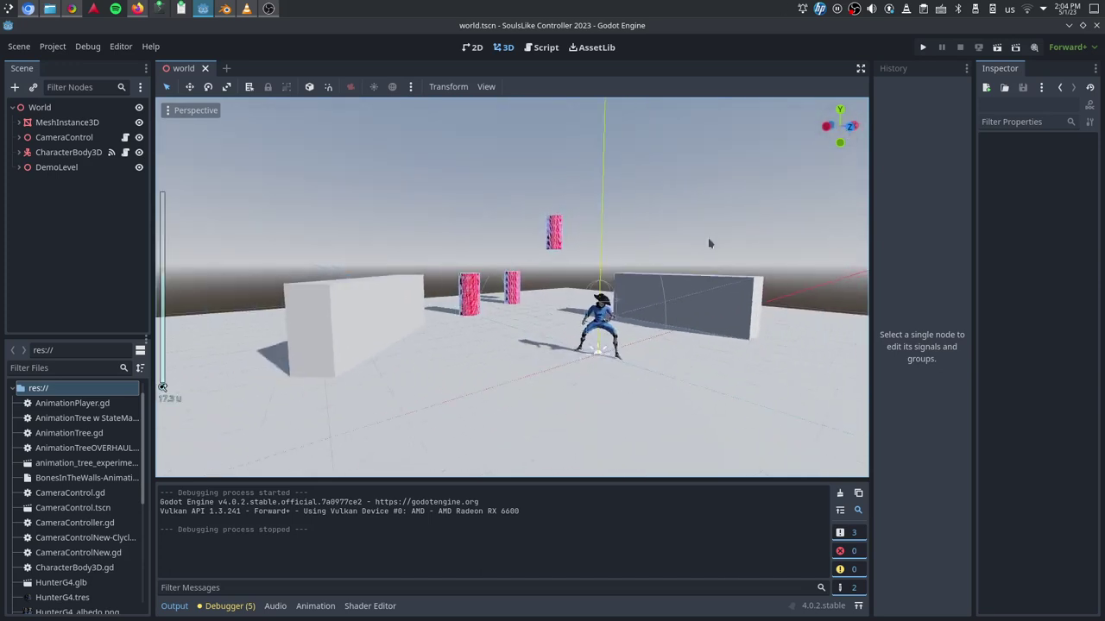
scroll(708, 237, down, 2)
middle_drag(731, 228, 800, 158)
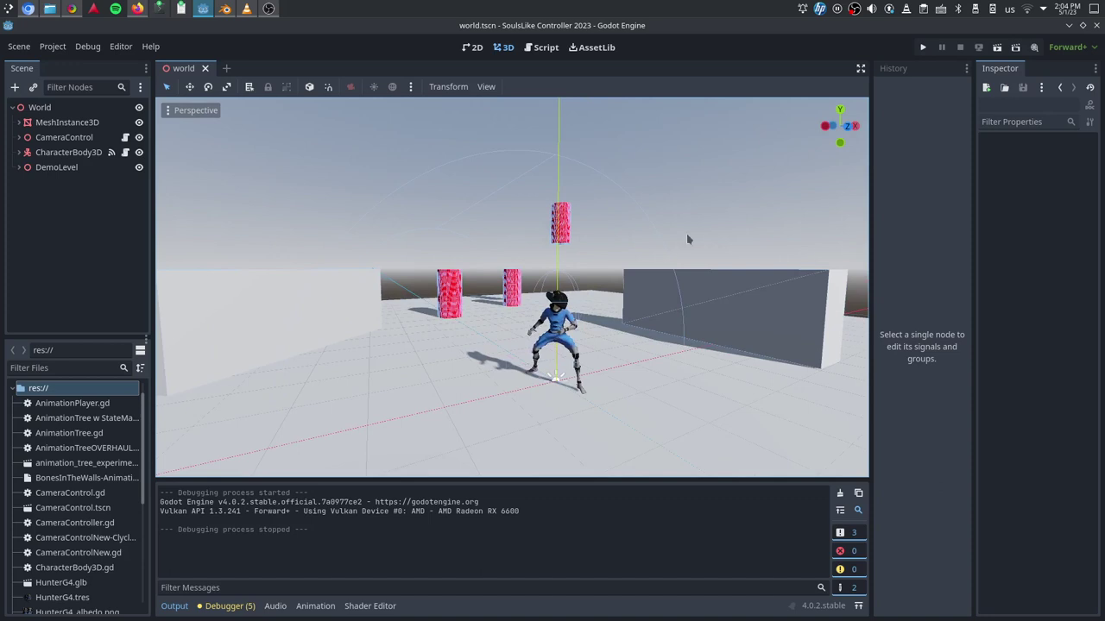
mouse_move(688, 240)
middle_down()
mouse_move(656, 246)
mouse_move(690, 242)
middle_up()
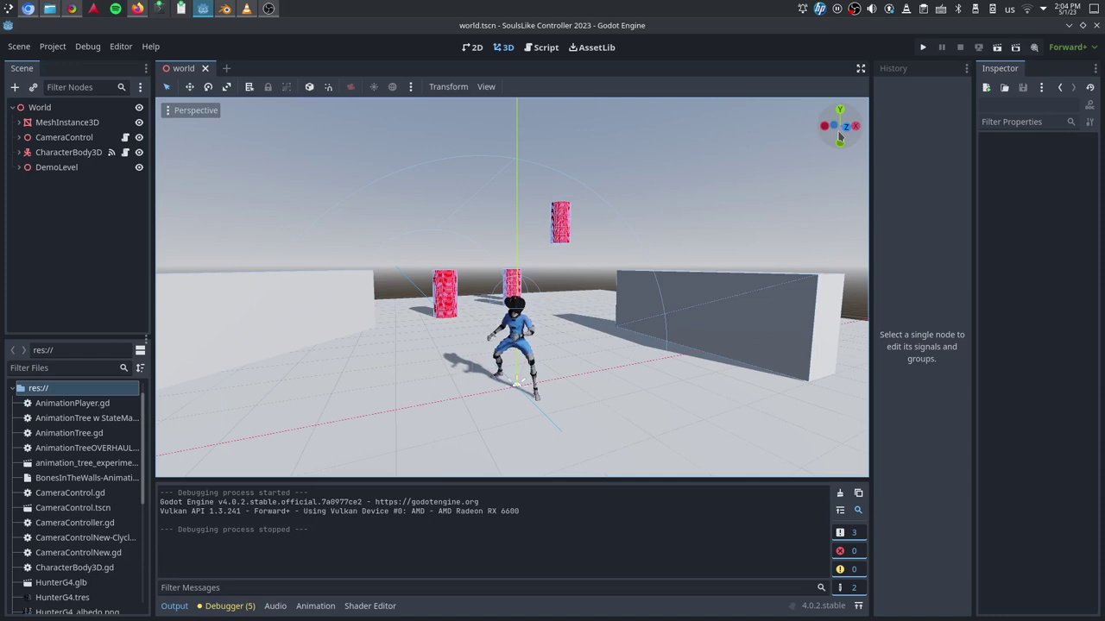
mouse_move(839, 136)
mouse_down()
mouse_move(841, 152)
mouse_move(838, 129)
mouse_up()
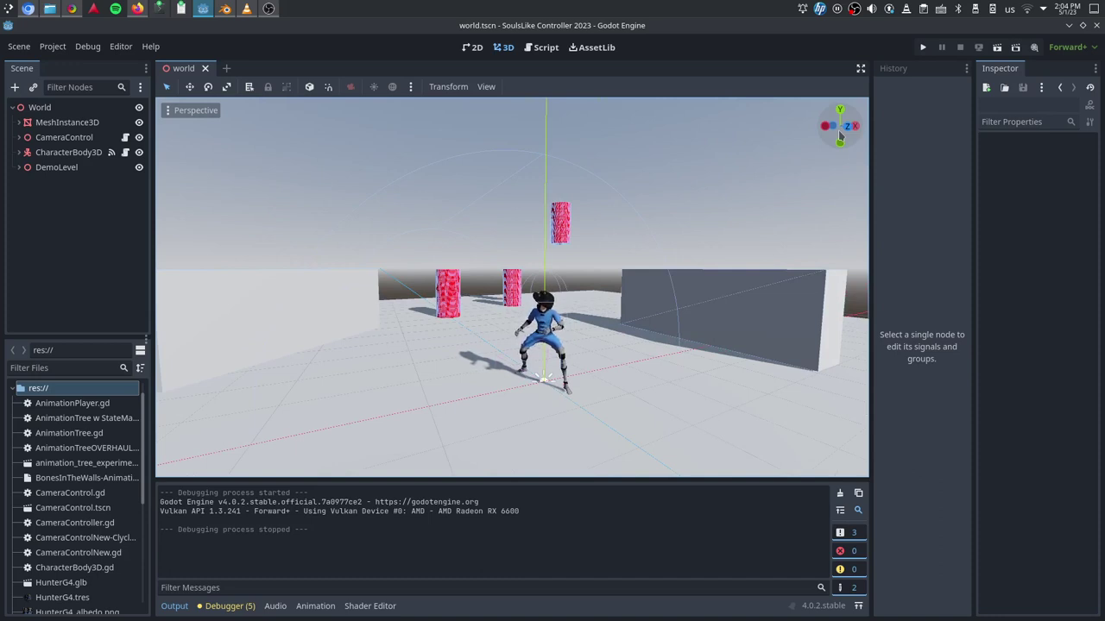
mouse_move(836, 128)
mouse_down()
mouse_move(854, 129)
mouse_move(830, 126)
mouse_up()
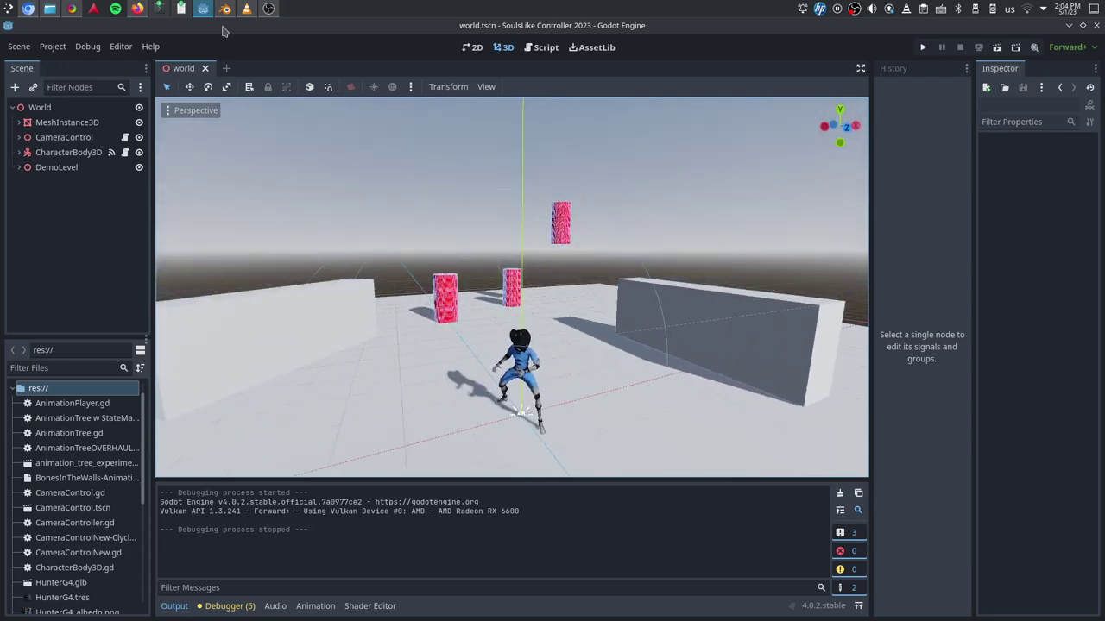